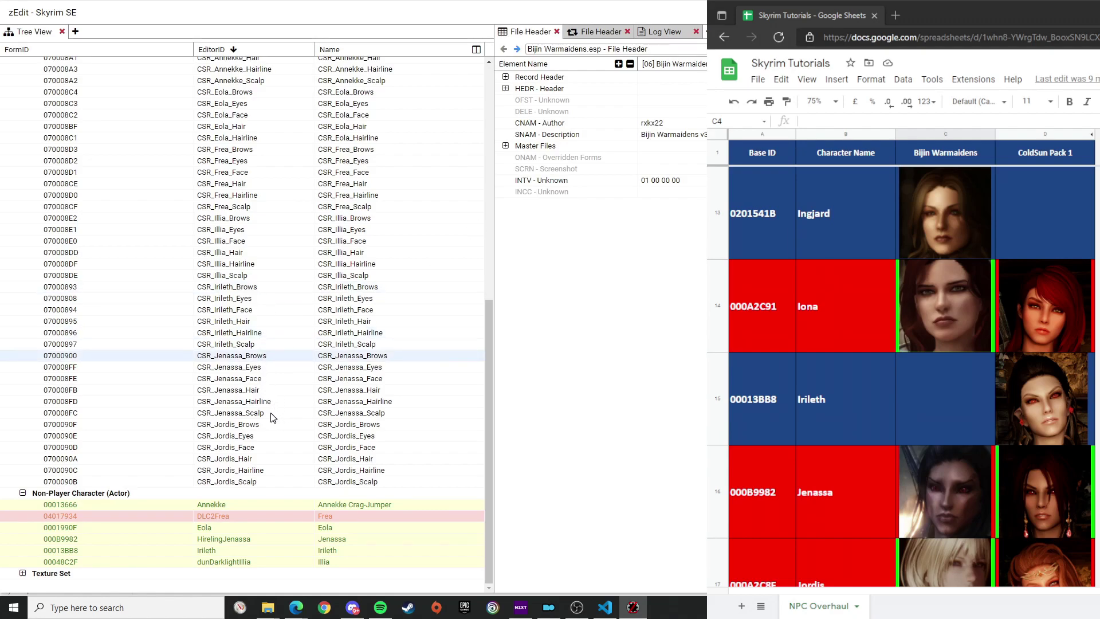
Delete all of Jordis's head part records, from CSR_Jordis_Brows through CSR_Jordis_Scalp, from CCDE-P1.esp.
click(262, 426)
shift+click(262, 480)
key(Delete)
click(539, 187)
Delete the feet, hands and torso armor addon records of Jordis from CCDE-P1.esp.
scroll(325, 314, up, 4)
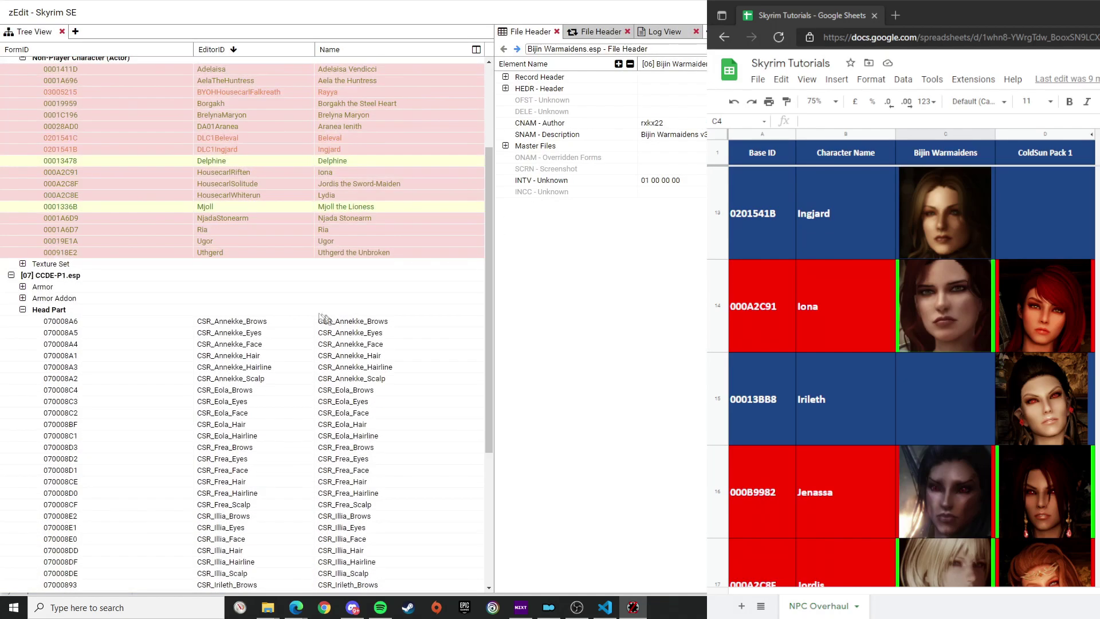
double_click(209, 311)
double_click(154, 441)
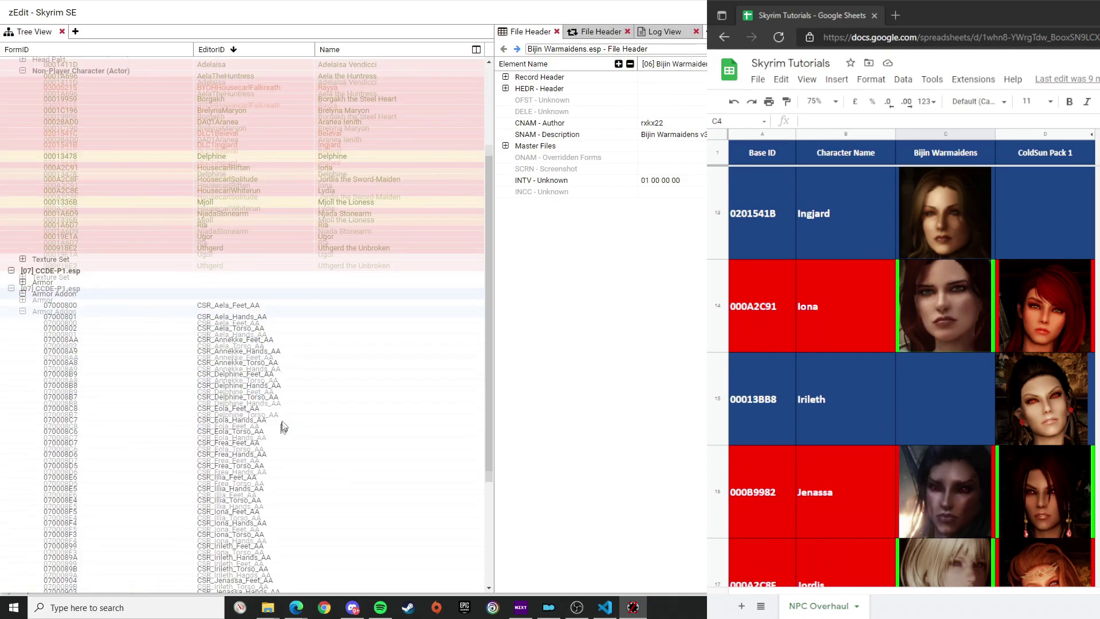
scroll(321, 418, down, 6)
key(Delete)
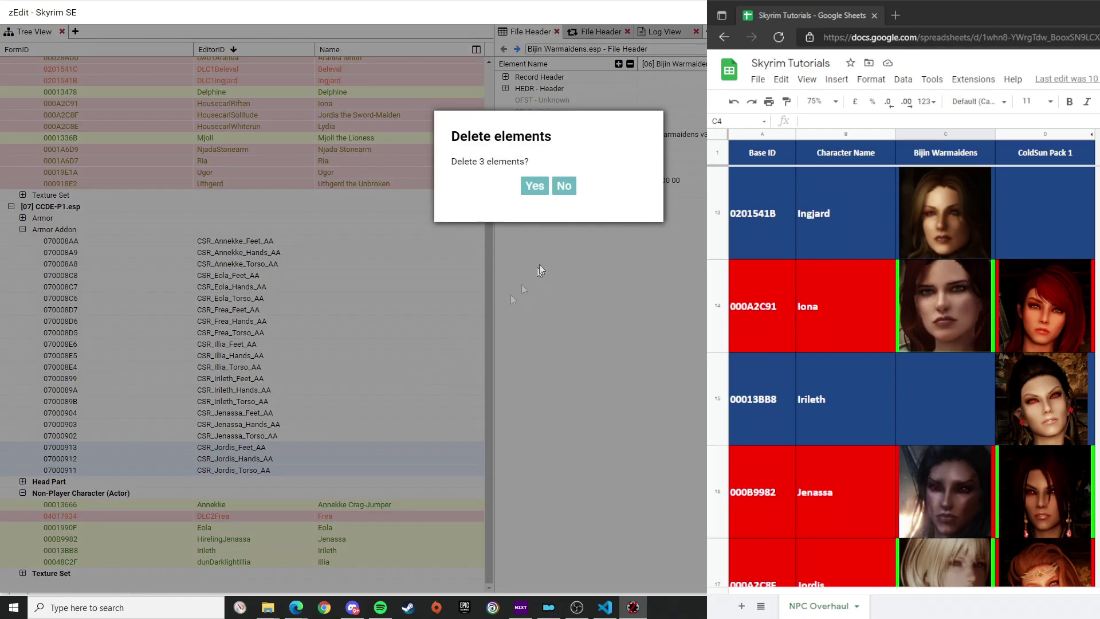
click(535, 184)
double_click(109, 268)
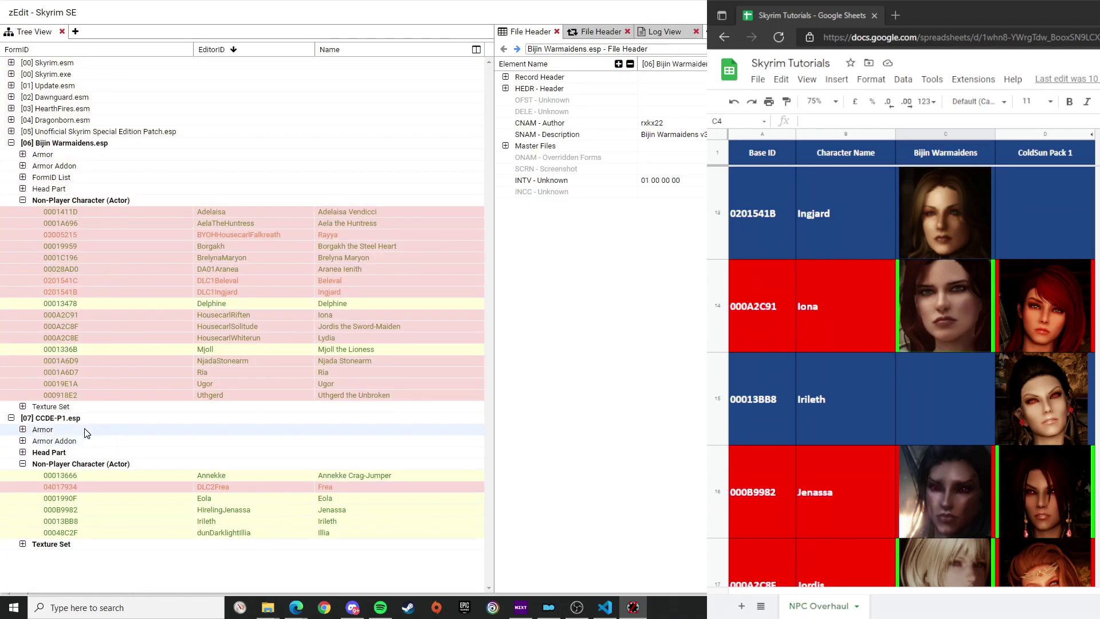
Compare the Armor, Armor Addon, Head Part and Texture Set records of CCDE-P1.esp with the characters in the spreadsheet.
double_click(94, 441)
scroll(252, 413, down, 3)
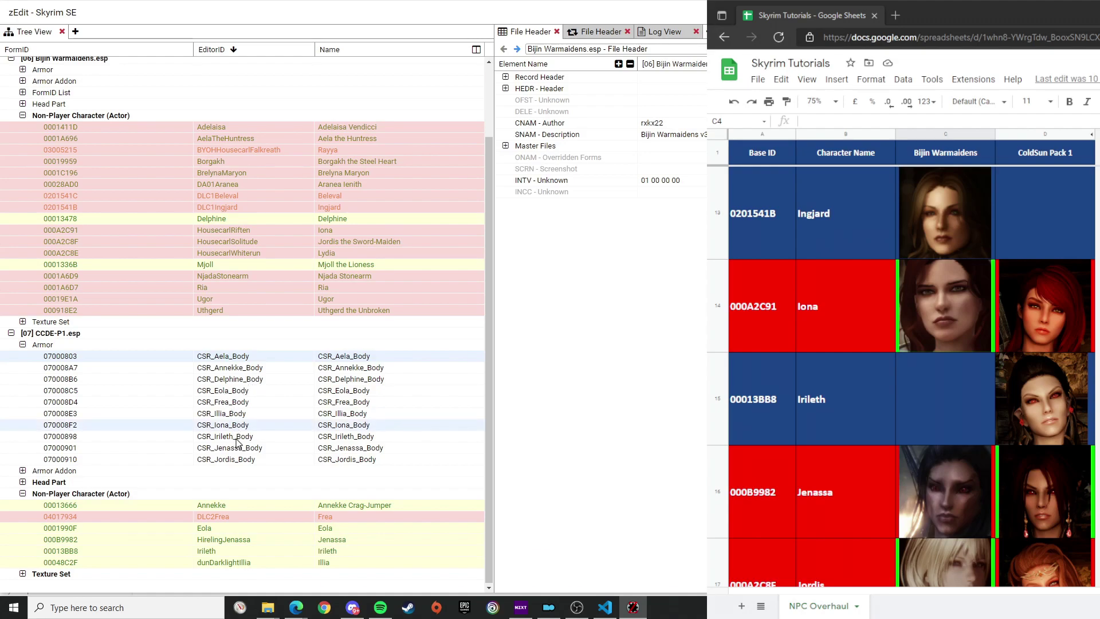
scroll(860, 367, up, 5)
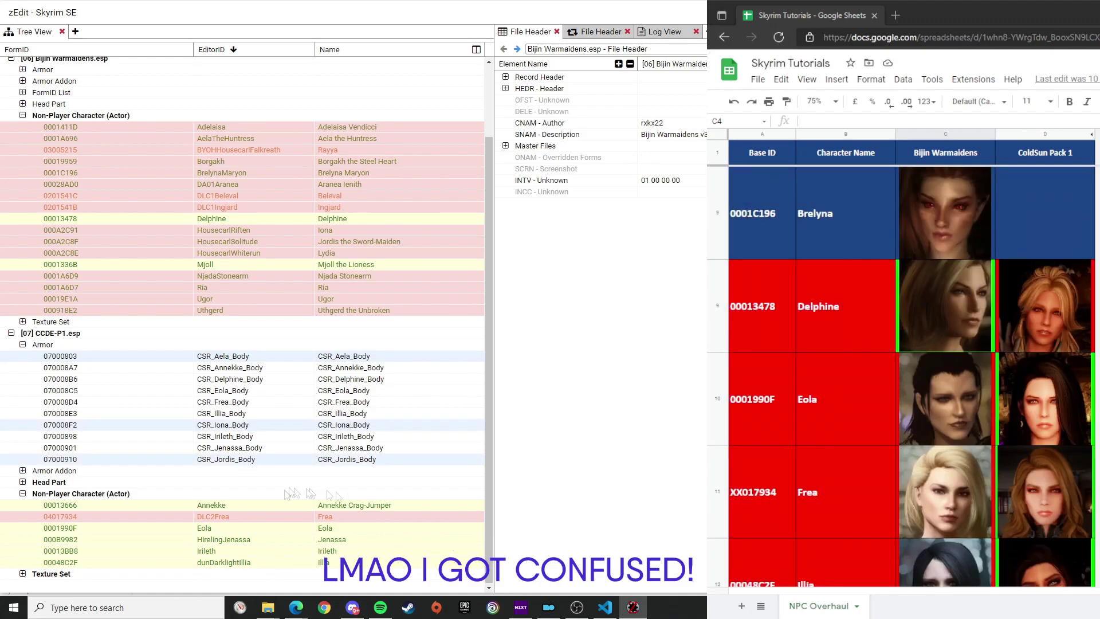
click(22, 470)
scroll(308, 481, down, 4)
click(23, 482)
scroll(339, 434, down, 7)
click(23, 573)
scroll(158, 544, down, 6)
scroll(351, 466, up, 14)
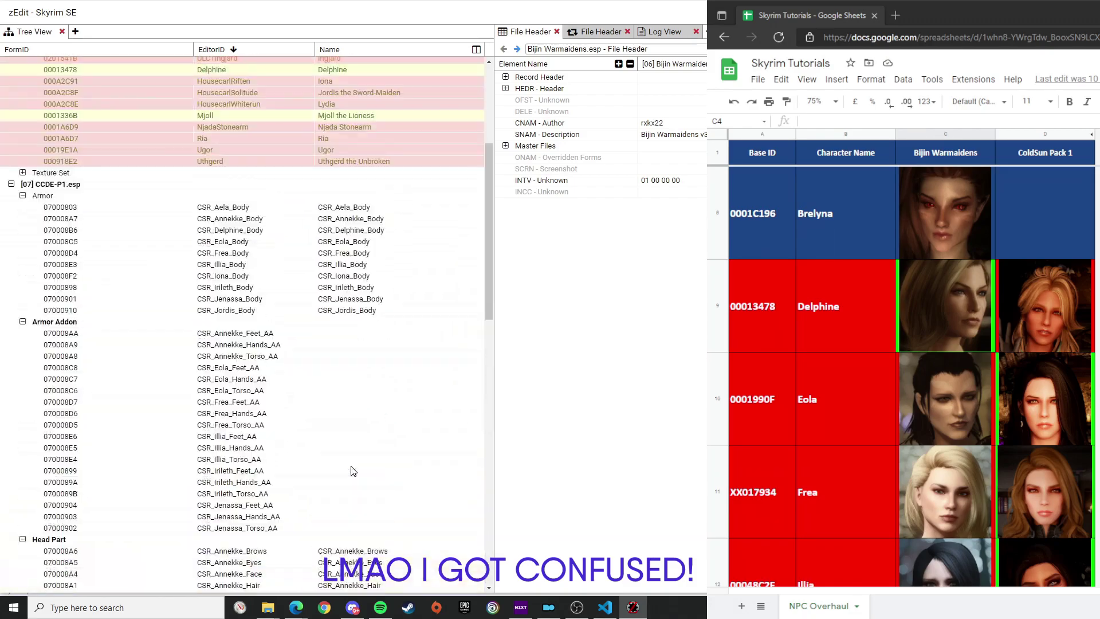
Delete the Aela, Delphine, Iona and Jordis body armor records from CCDE-P1.esp.
scroll(353, 471, up, 2)
scroll(911, 372, down, 5)
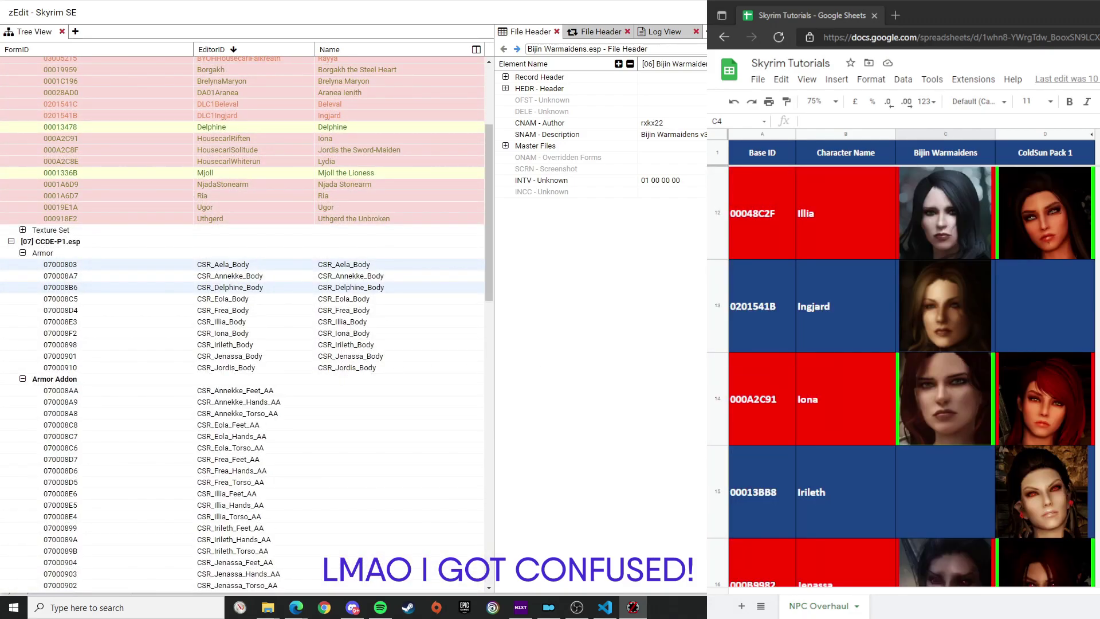
scroll(911, 373, down, 3)
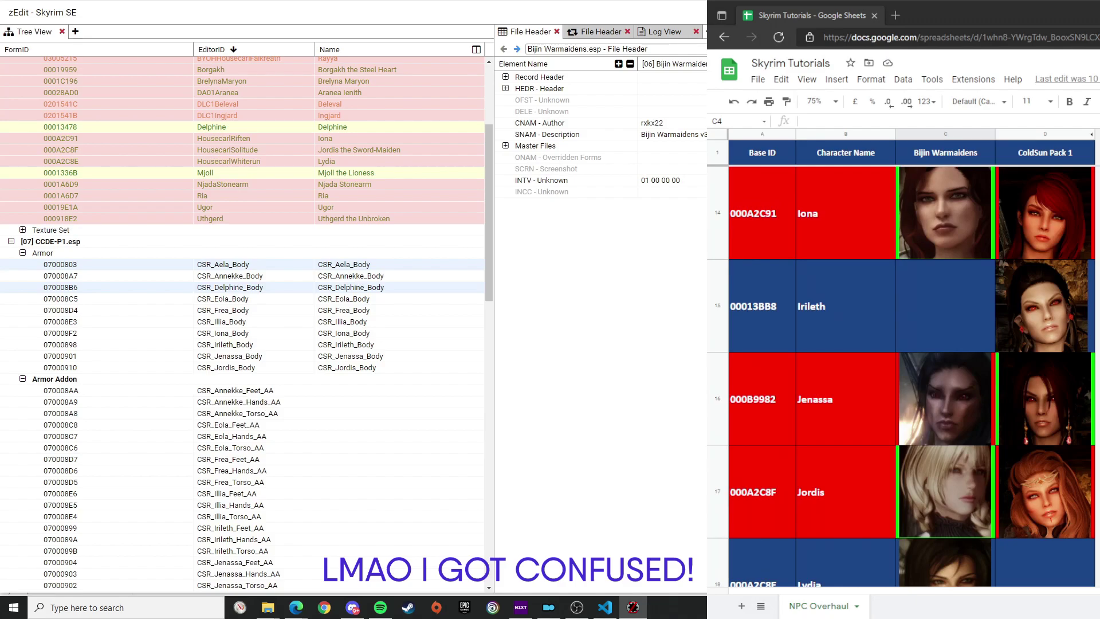
ctrl+click(373, 367)
ctrl+click(373, 333)
key(Delete)
click(533, 187)
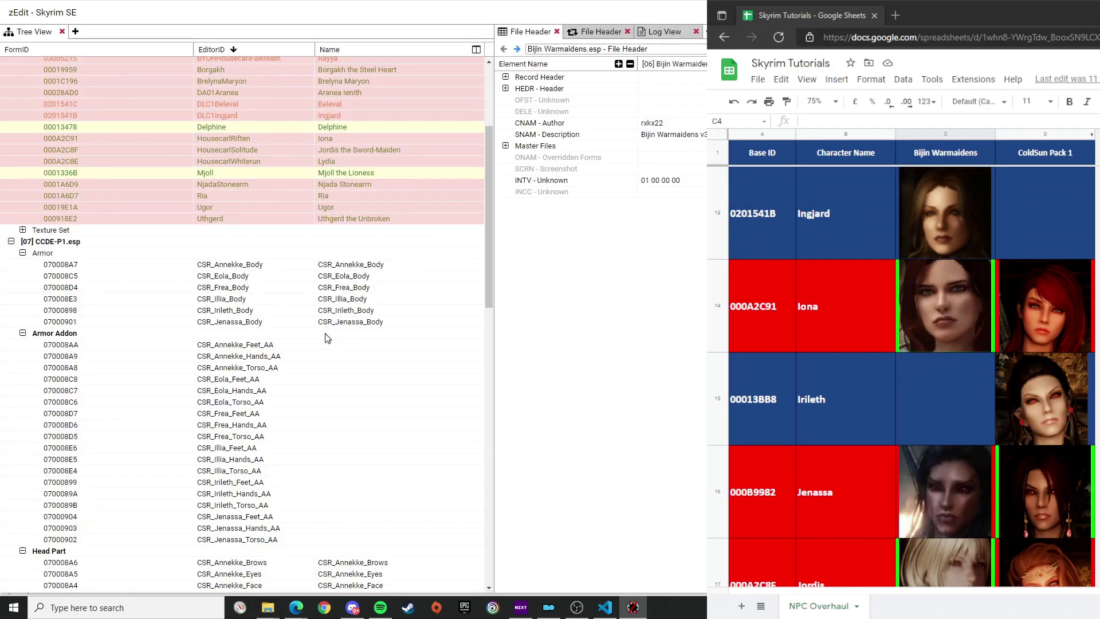
Check the Armor Addon and Head Part records left in CCDE-P1.esp for characters that should not be there.
double_click(234, 335)
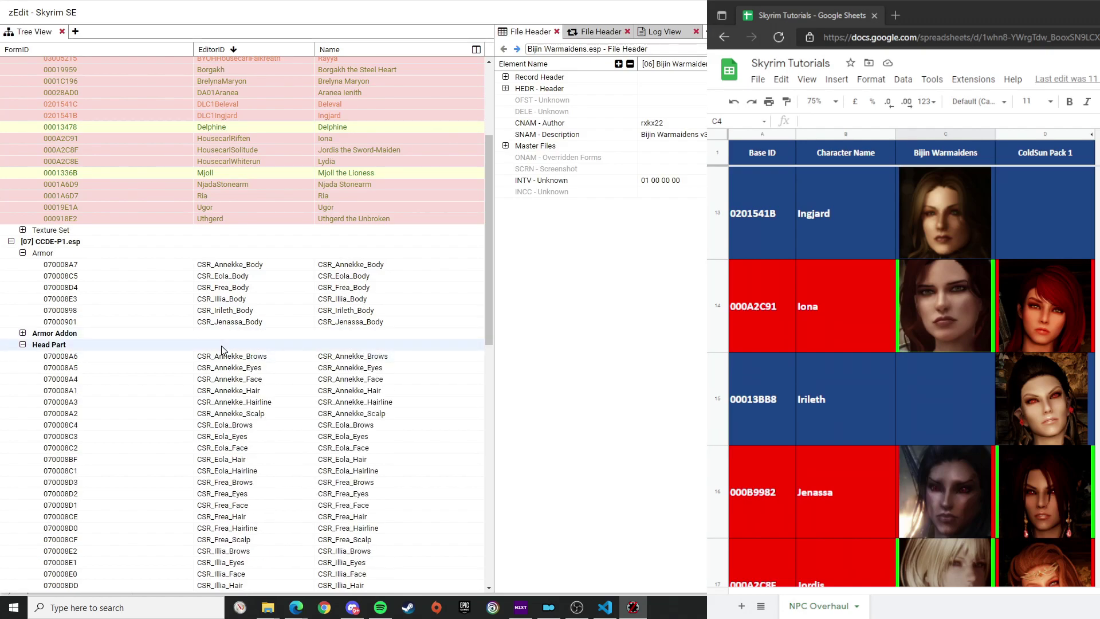
double_click(221, 346)
click(367, 369)
double_click(298, 336)
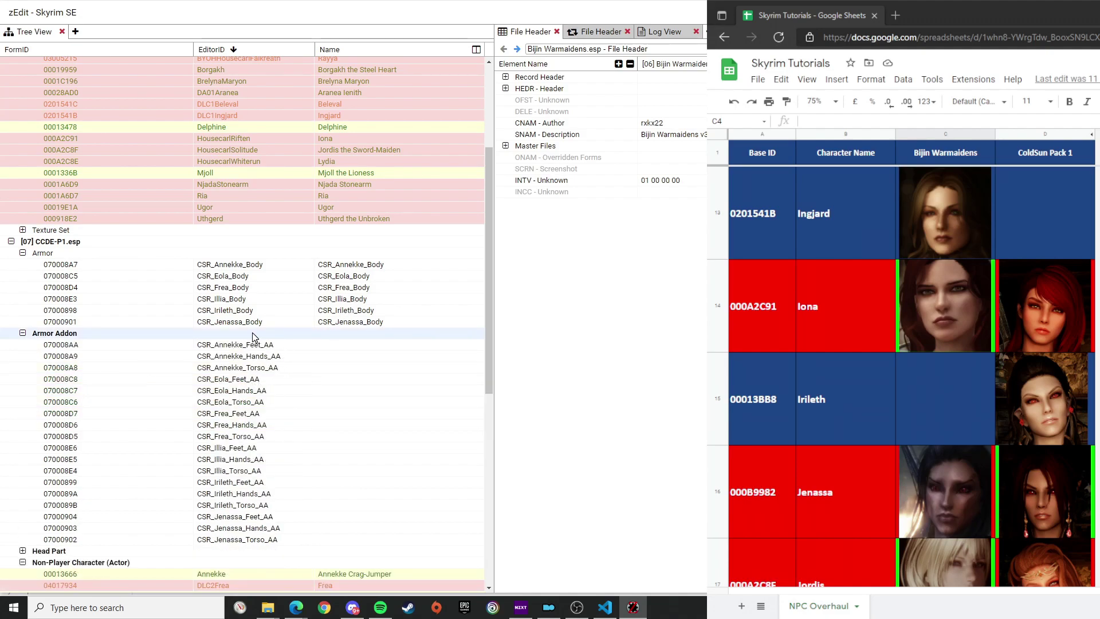
double_click(255, 336)
double_click(216, 346)
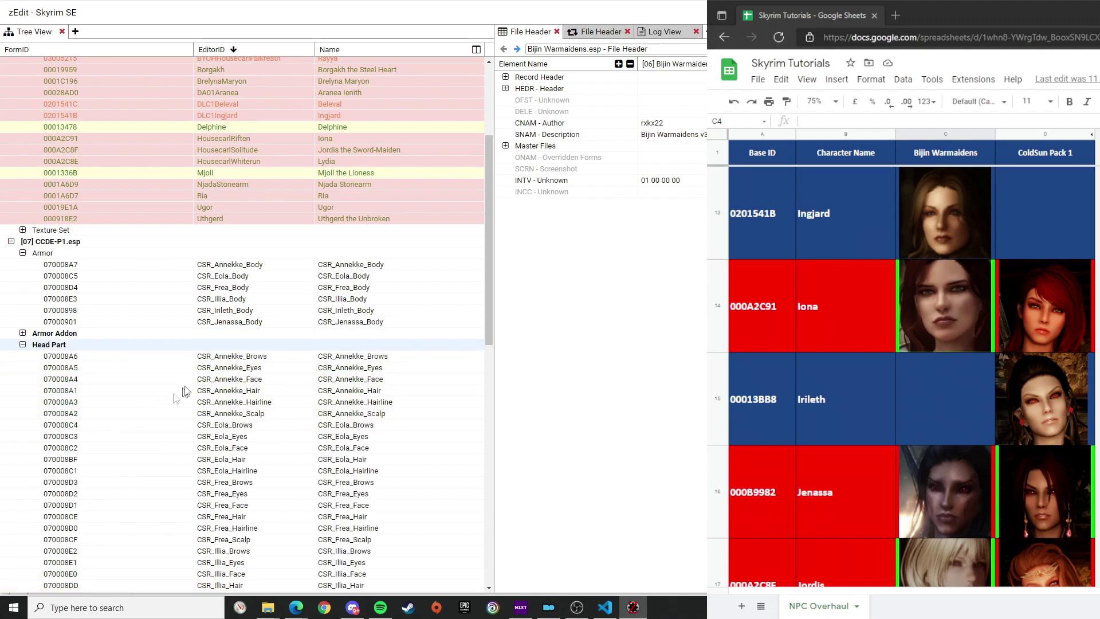
double_click(232, 346)
scroll(307, 461, down, 5)
scroll(306, 461, up, 2)
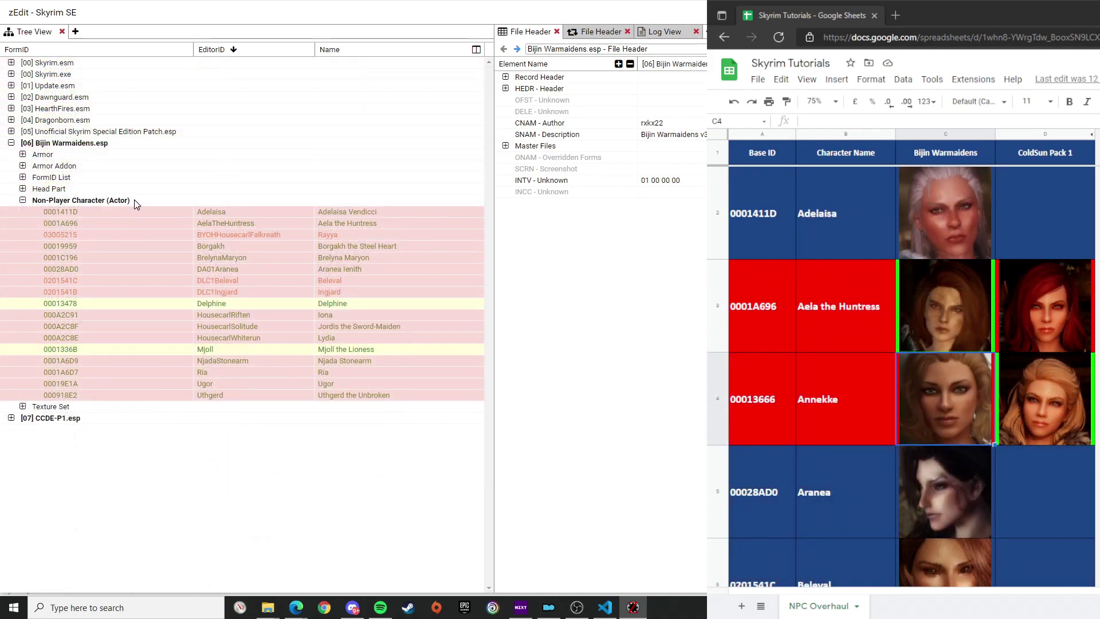
Delete Annekke's head part records, from AnnekkeBrowsHP through AnnekkeHeadHP, from Bijin Warmaidens.esp.
click(22, 189)
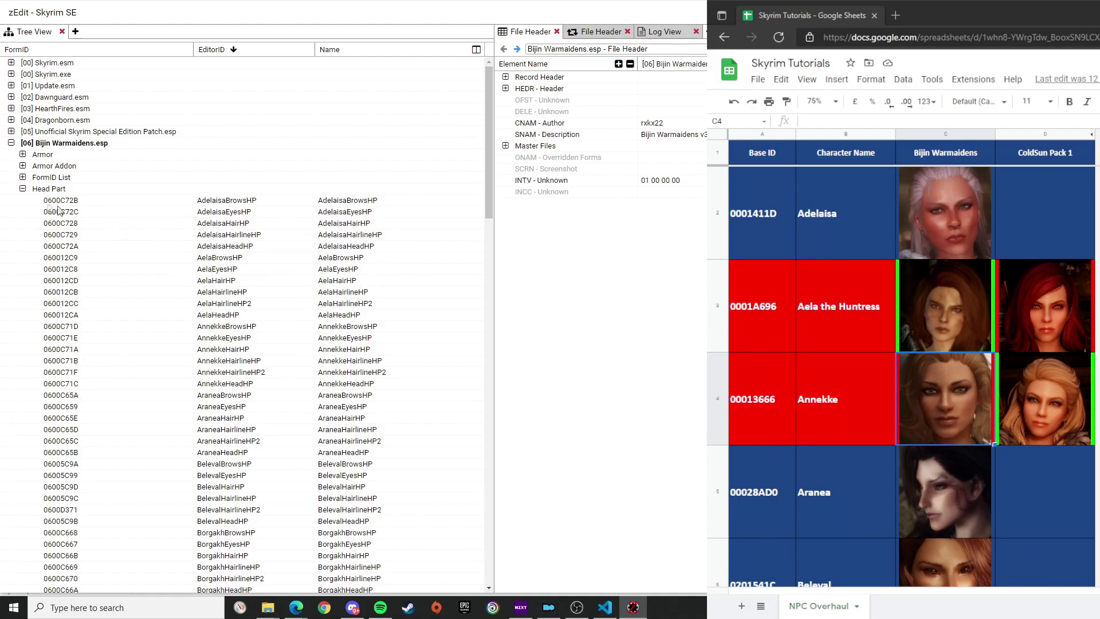
scroll(370, 303, down, 1)
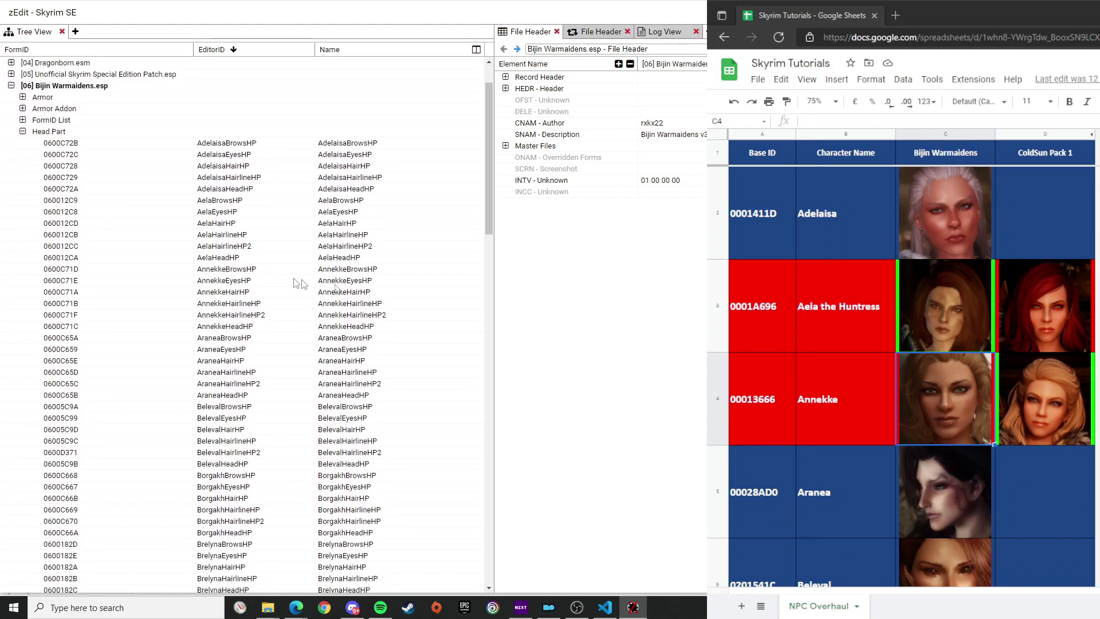
scroll(287, 316, down, 2)
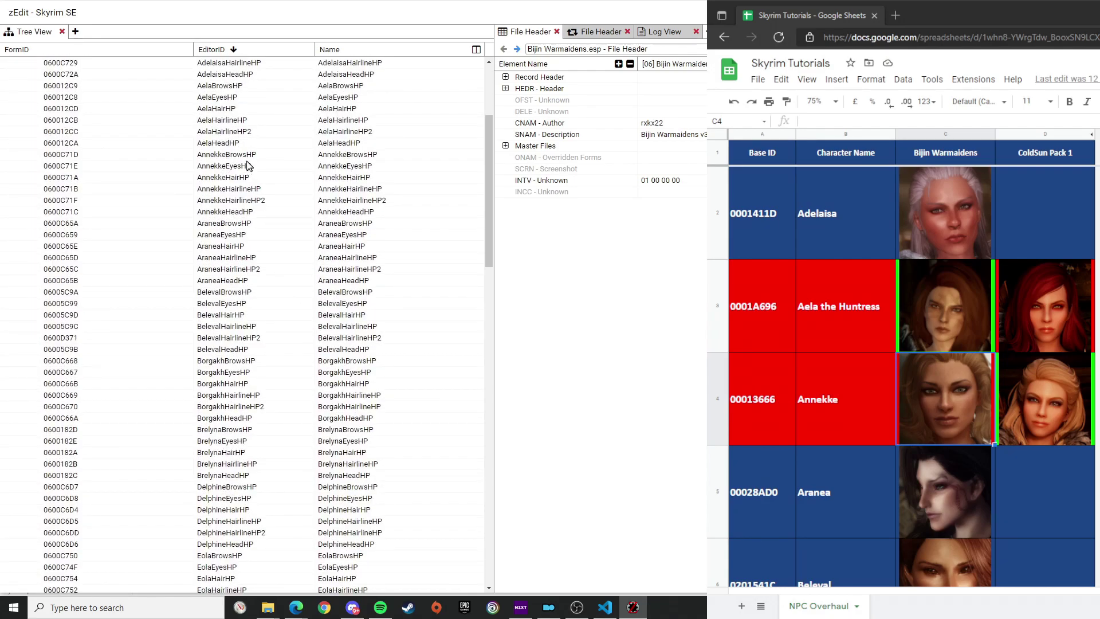
shift+click(247, 212)
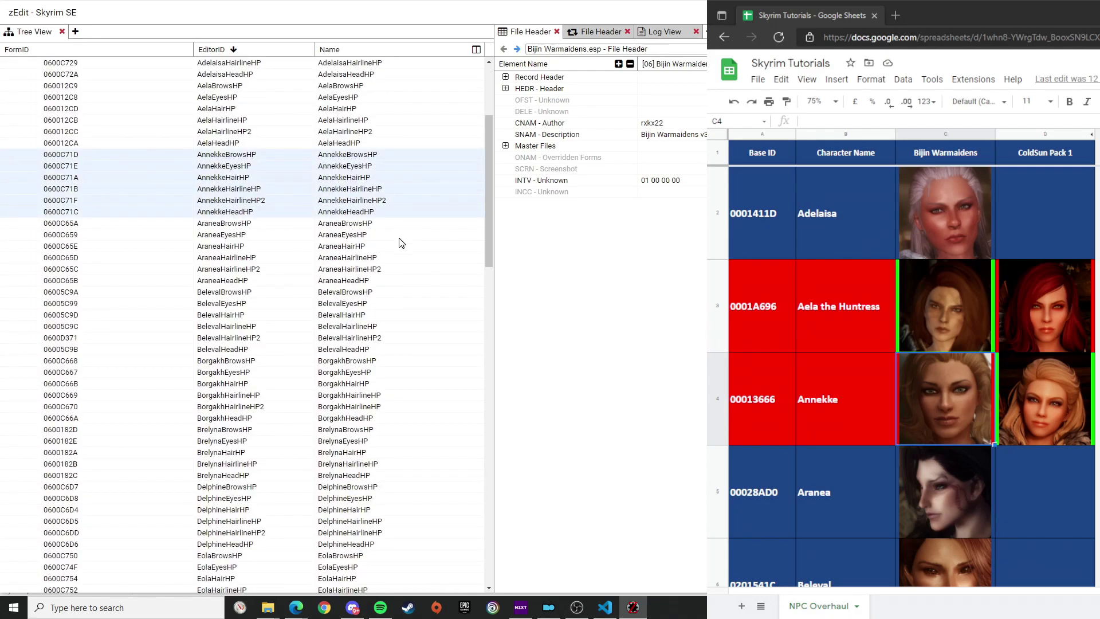
key(Delete)
click(534, 185)
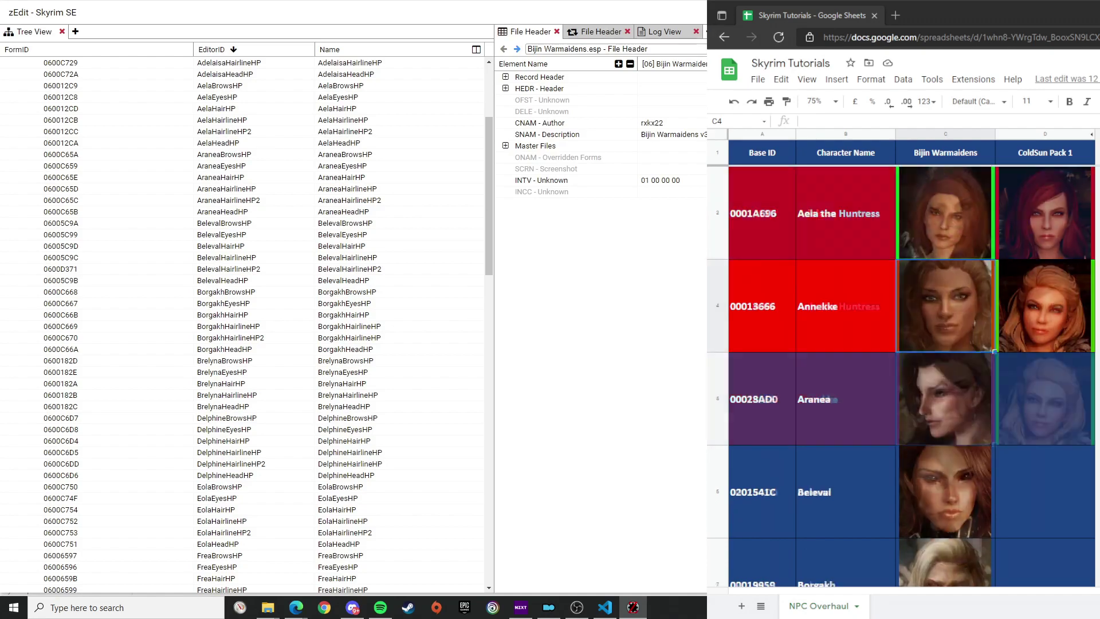
Delete Eola's head part records, from EolaBrowsHP through EolaHeadHP, from Bijin Warmaidens.esp.
scroll(912, 376, down, 5)
scroll(359, 235, down, 1)
scroll(360, 234, down, 10)
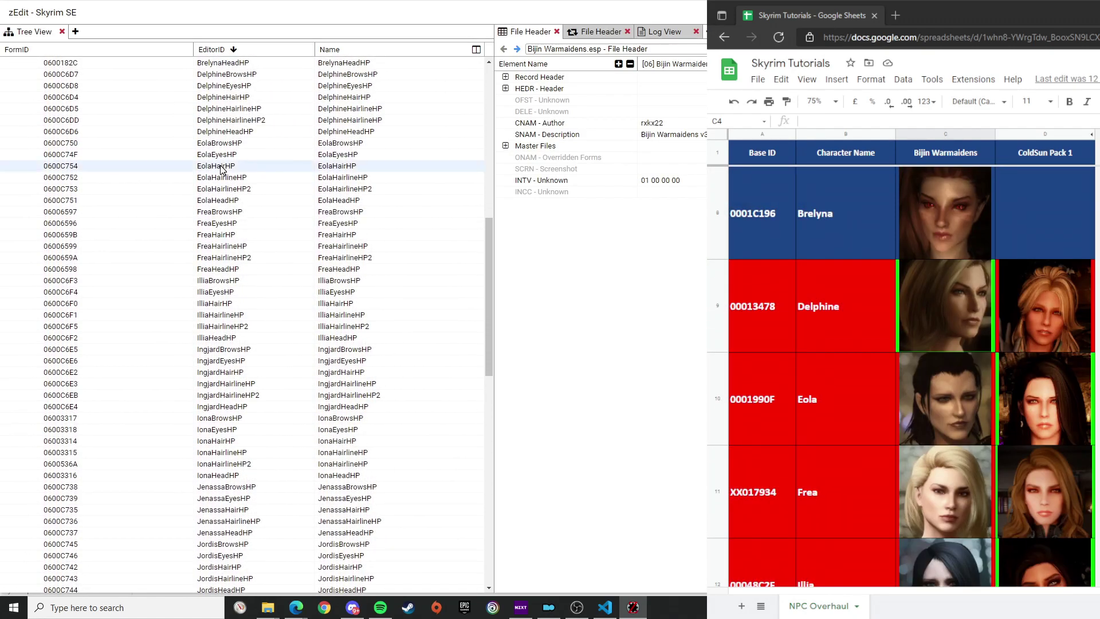
click(238, 143)
shift+click(229, 201)
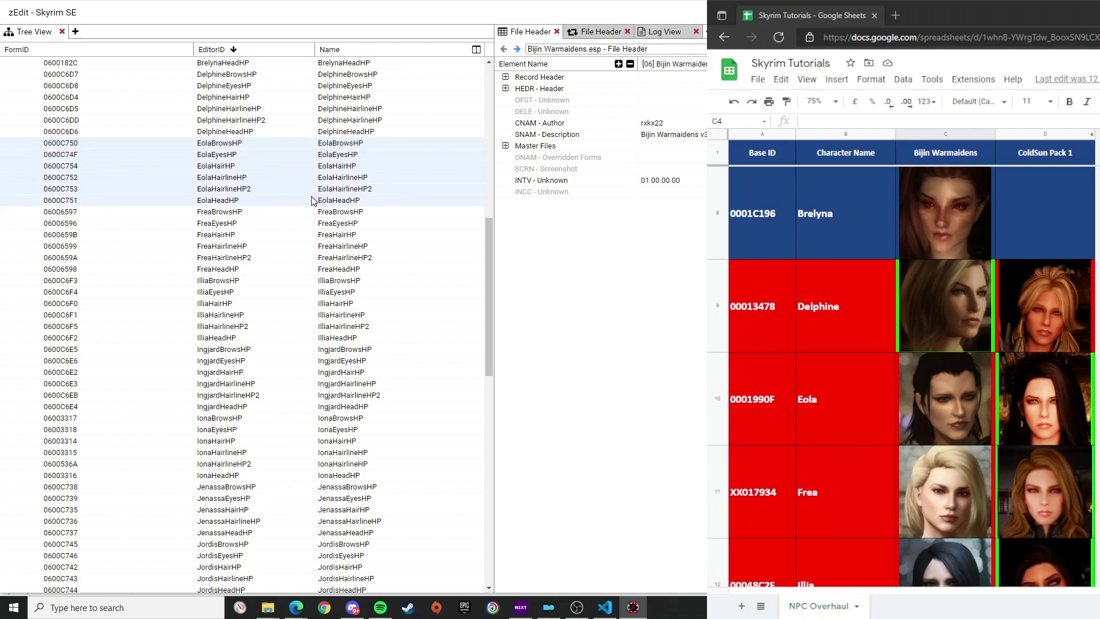
key(Delete)
click(534, 185)
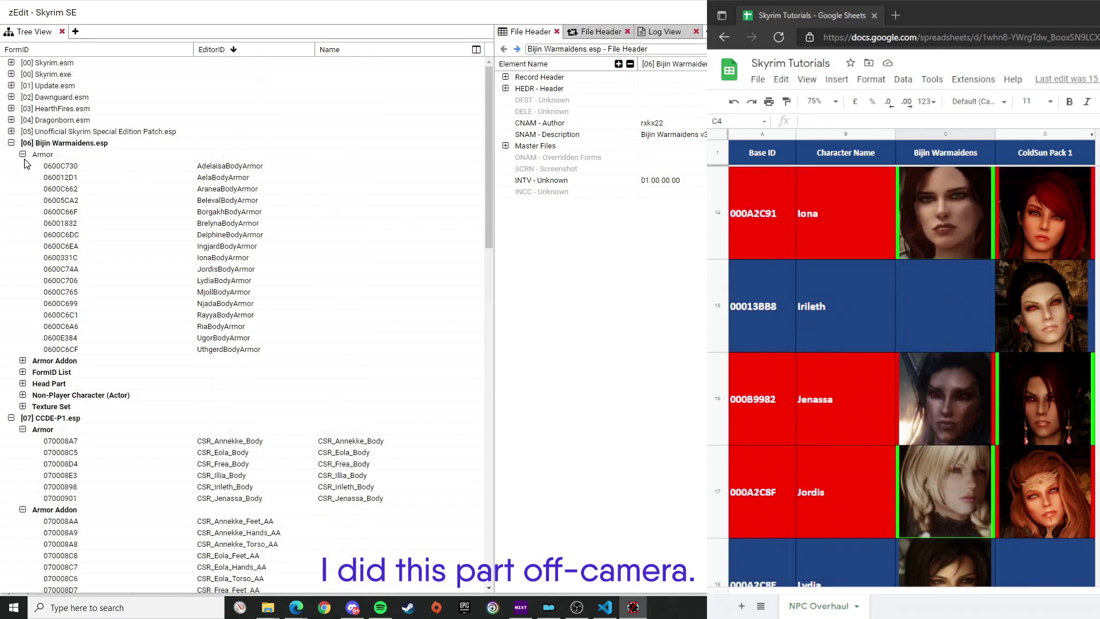
Collapse the expanded record groups in both plugins and save Bijin Warmaidens.esp and CCDE-P1.esp.
click(23, 155)
double_click(36, 235)
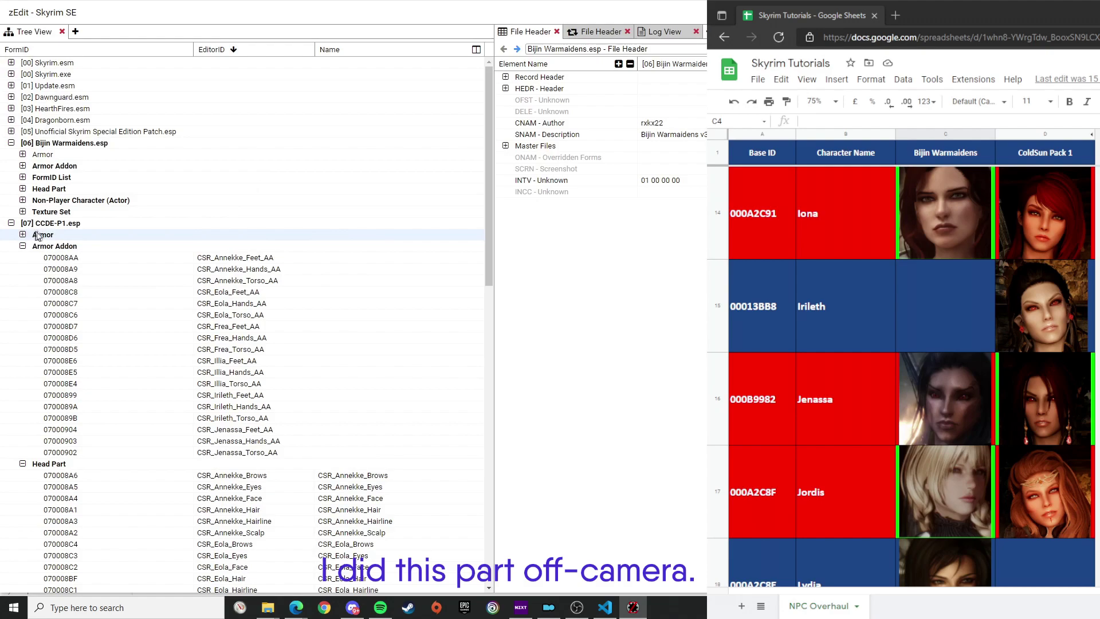
double_click(39, 246)
double_click(46, 257)
double_click(57, 269)
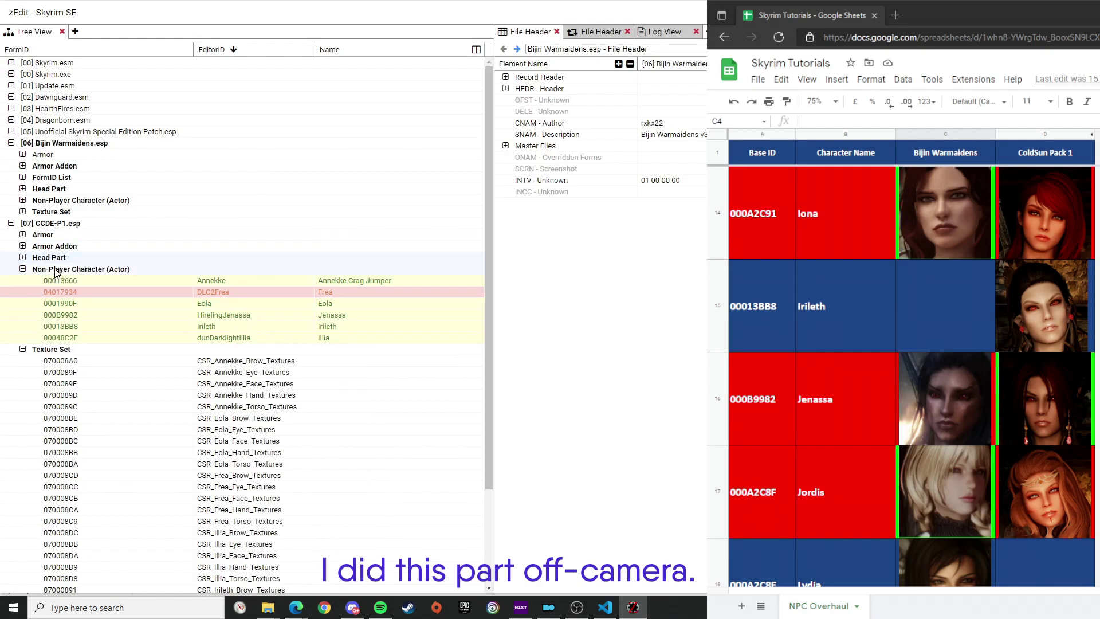
double_click(53, 281)
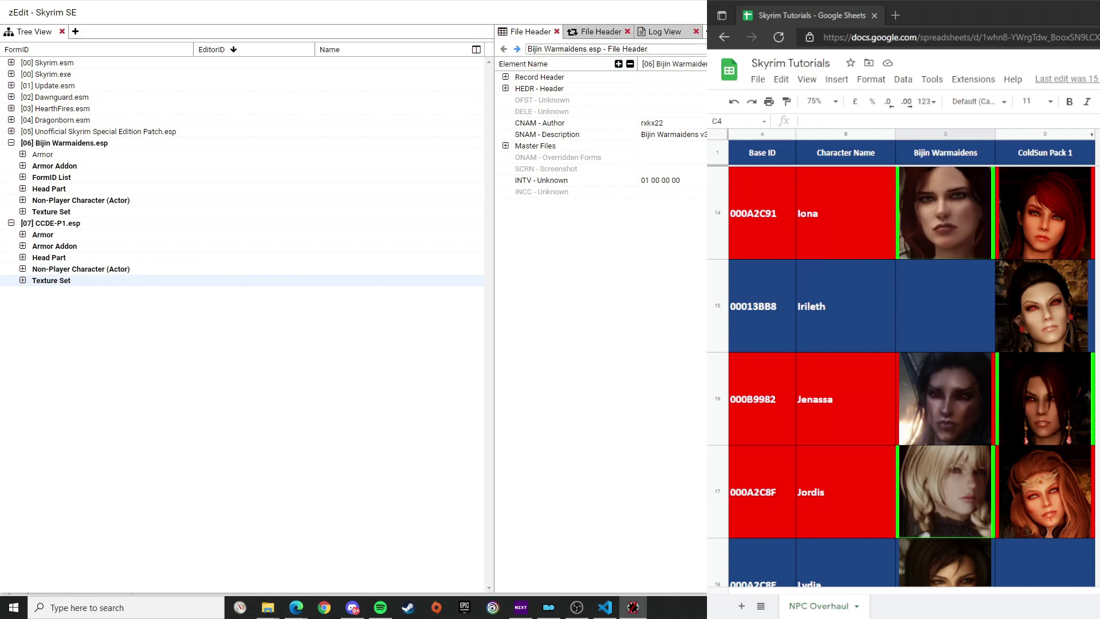
key(ctrl+s)
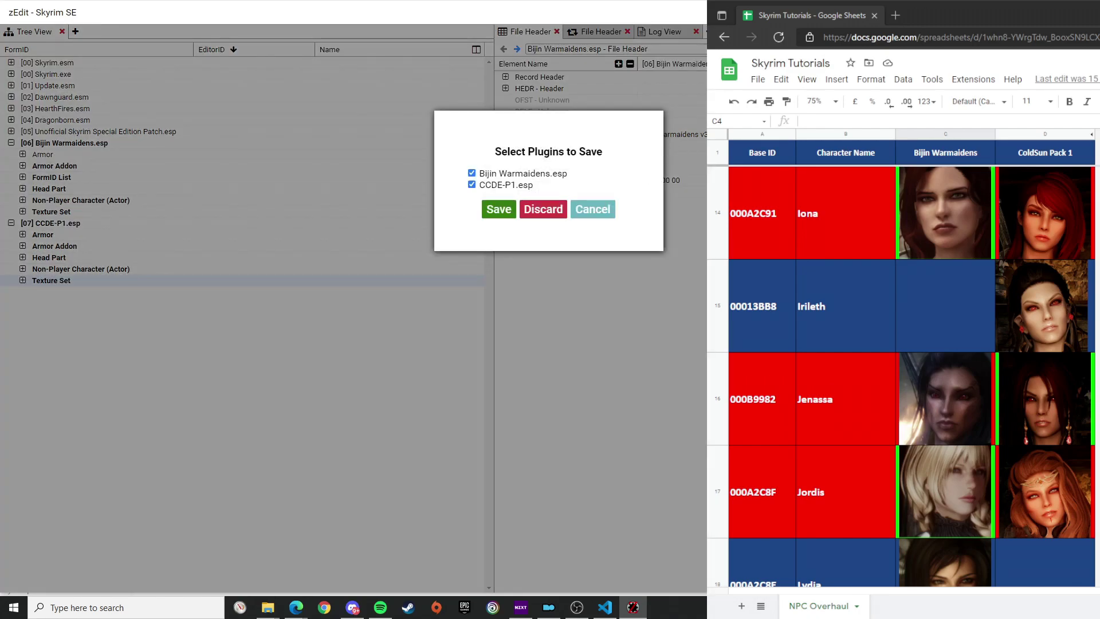
click(498, 209)
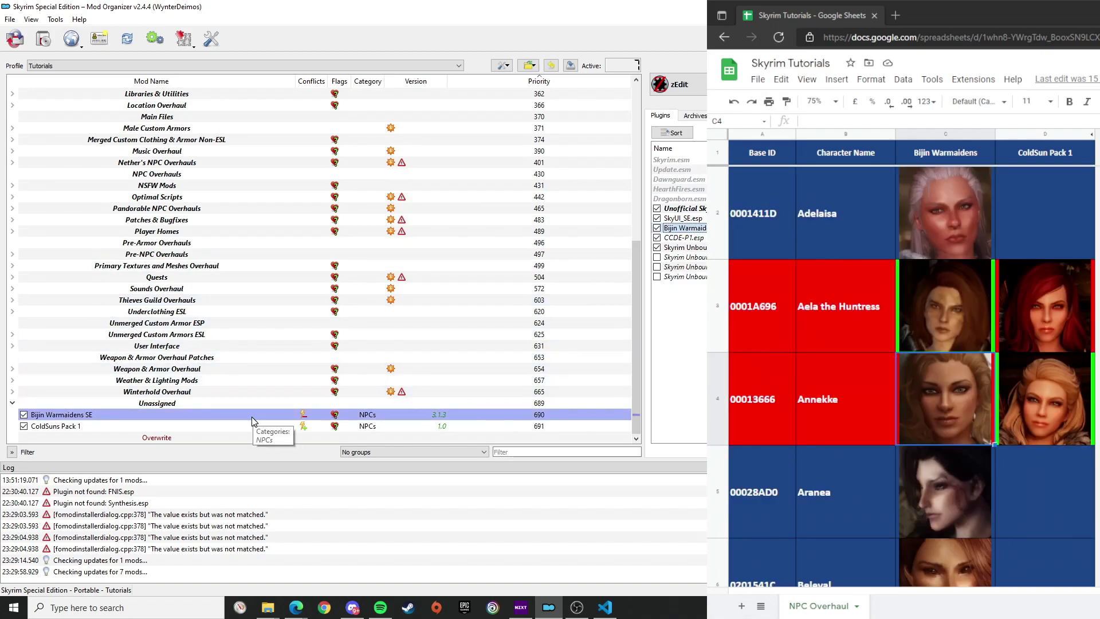
In Mod Organizer, open the Bijin Warmaidens SE mod's folder in File Explorer and place its window beside the spreadsheet.
click(133, 414)
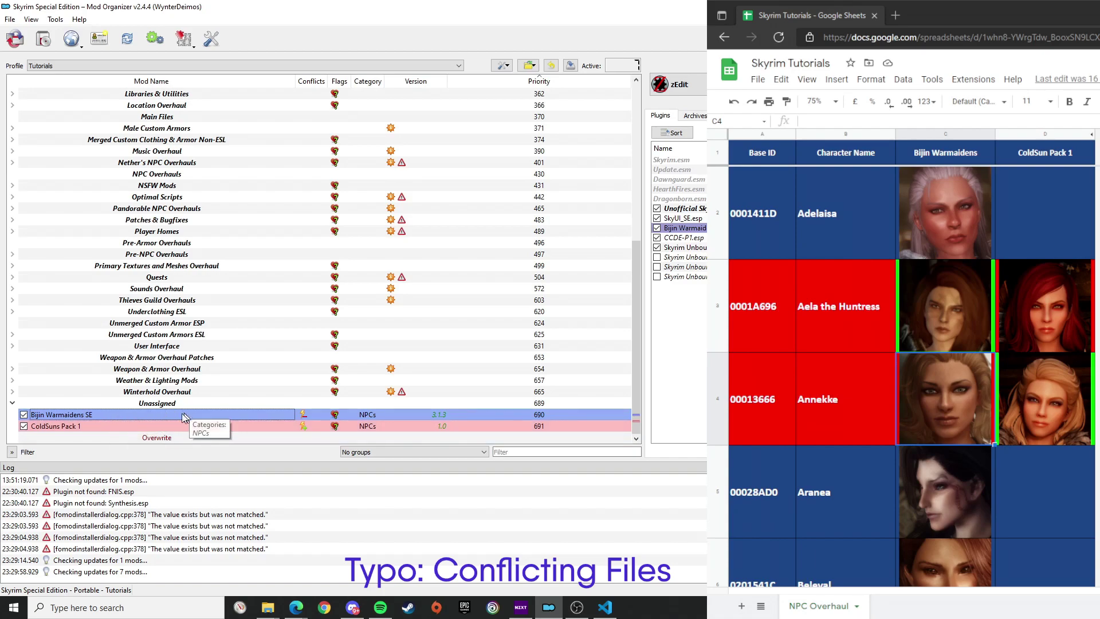
right_click(112, 411)
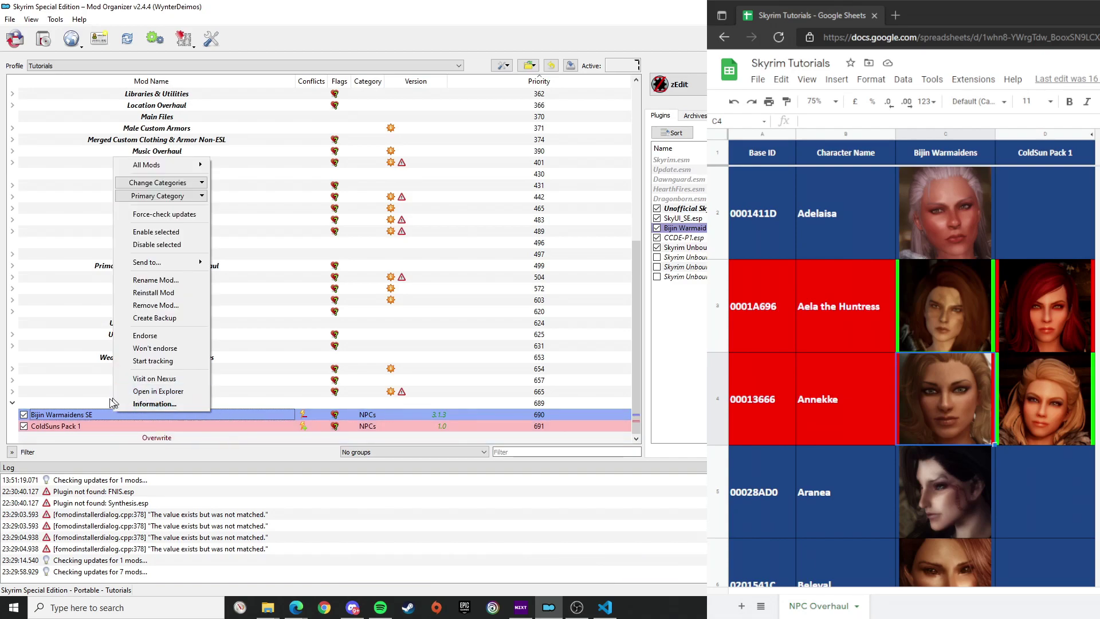
click(158, 396)
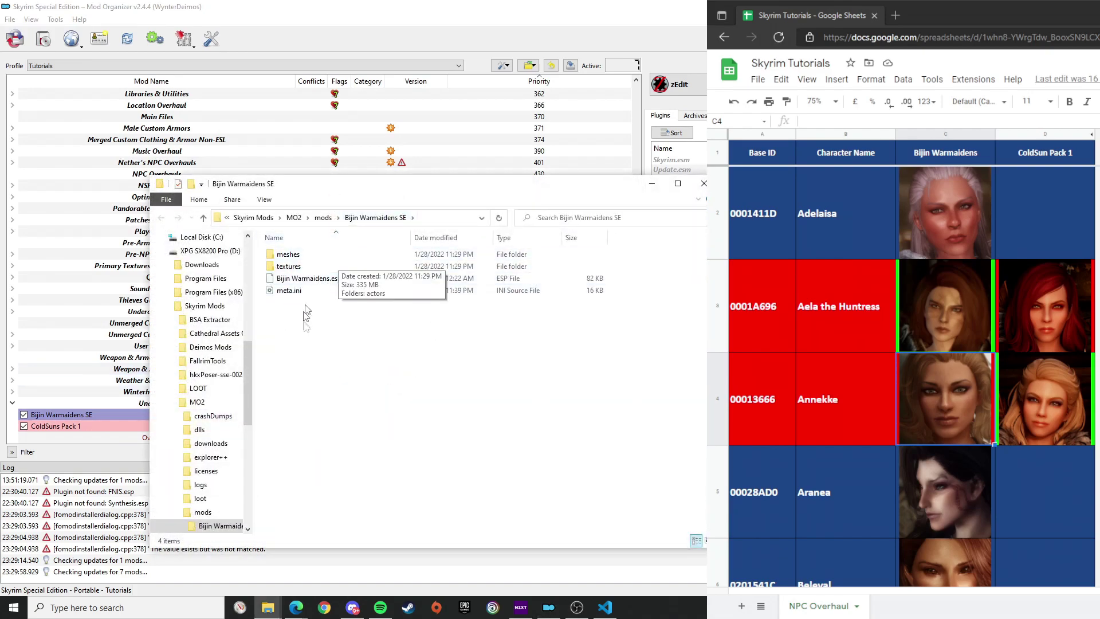
drag(332, 183, 450, 152)
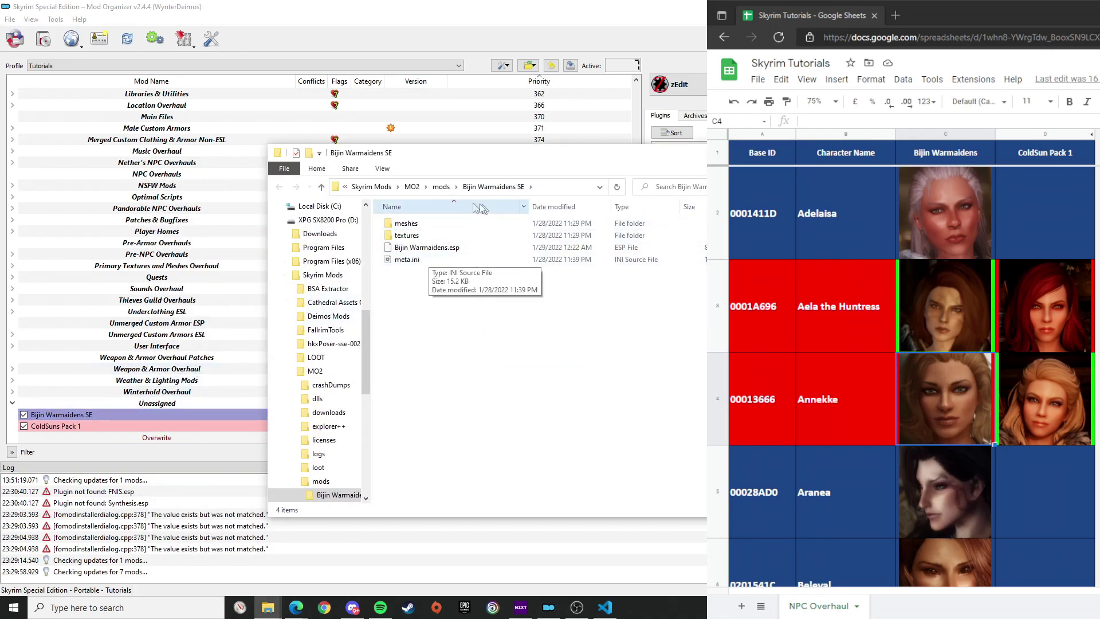
drag(556, 158, 483, 155)
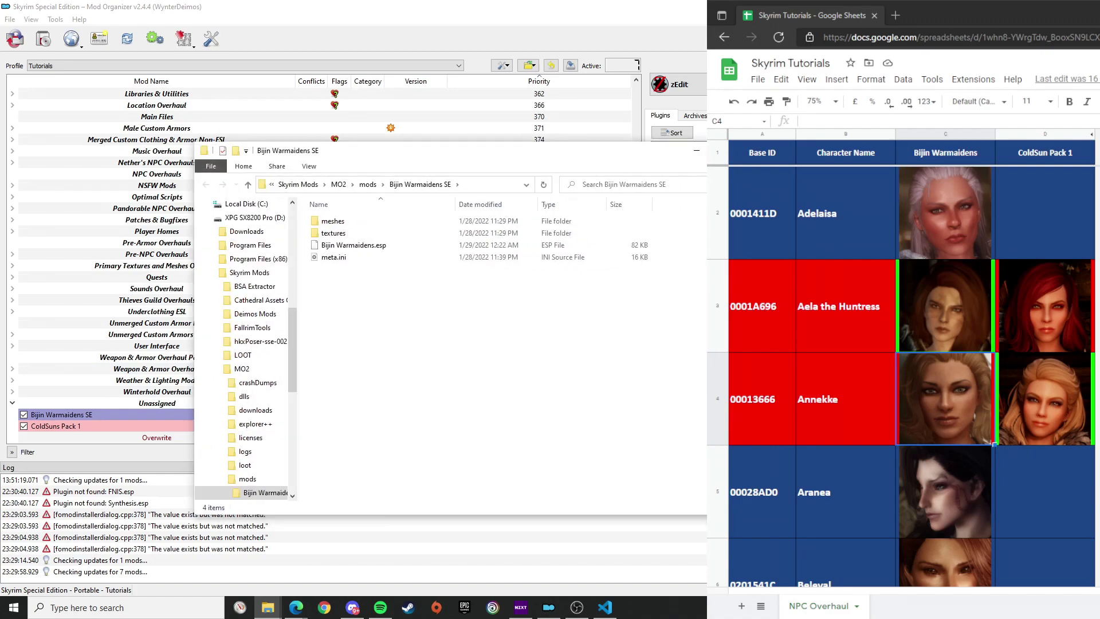
Review Annekke's row in the spreadsheet, checking the base ID and which mod's version is marked as the one to keep.
click(955, 309)
click(859, 372)
click(952, 375)
click(862, 389)
click(774, 394)
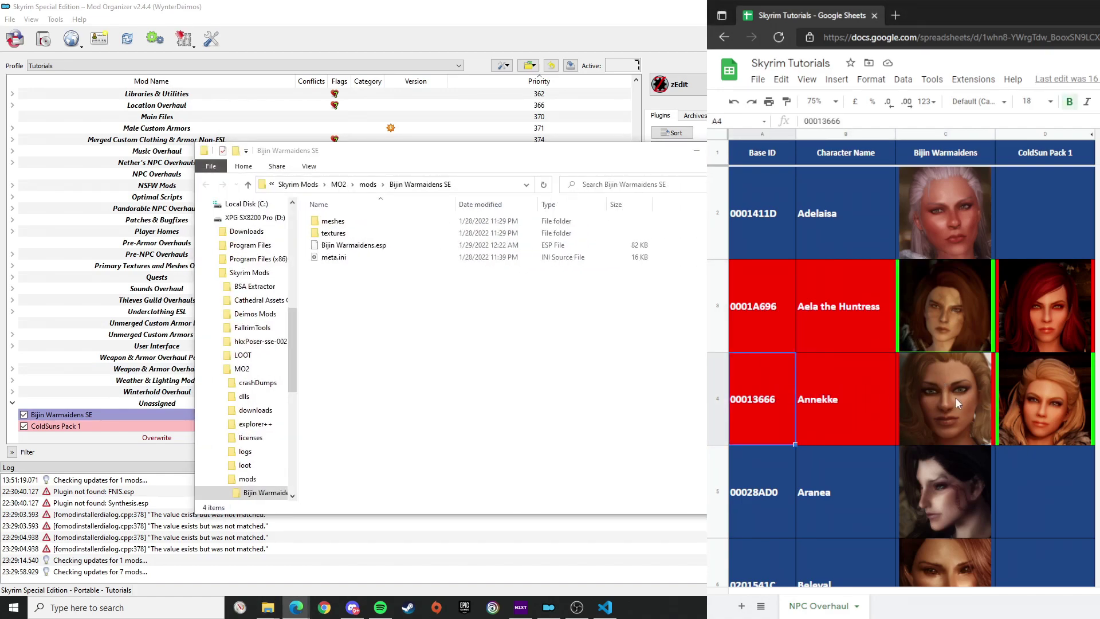
click(911, 398)
click(830, 400)
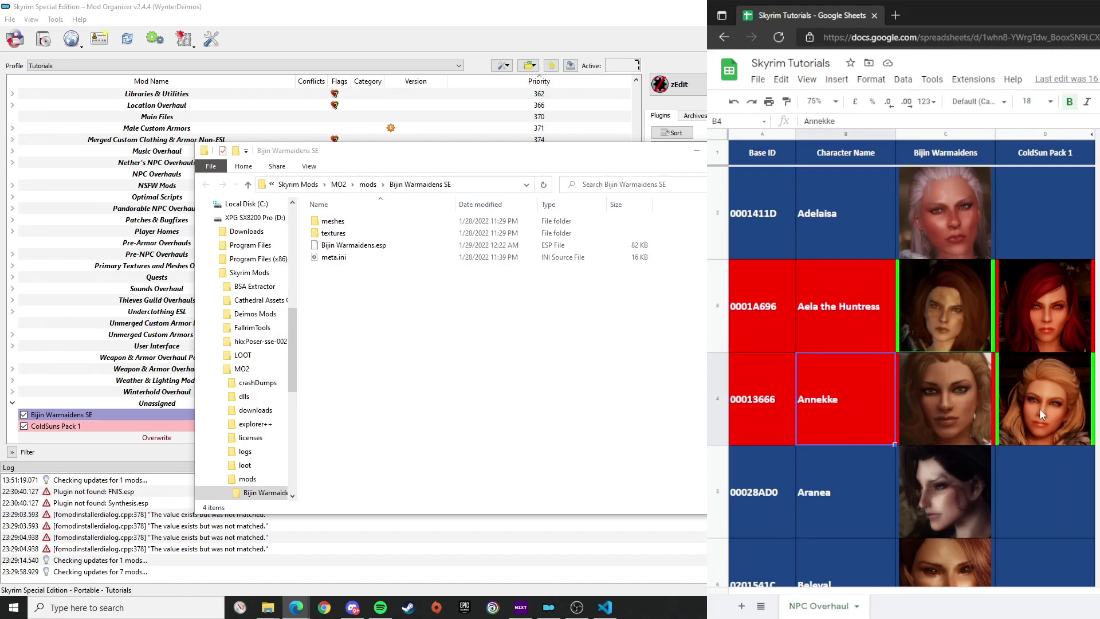
scroll(957, 405, down, 5)
scroll(970, 404, up, 5)
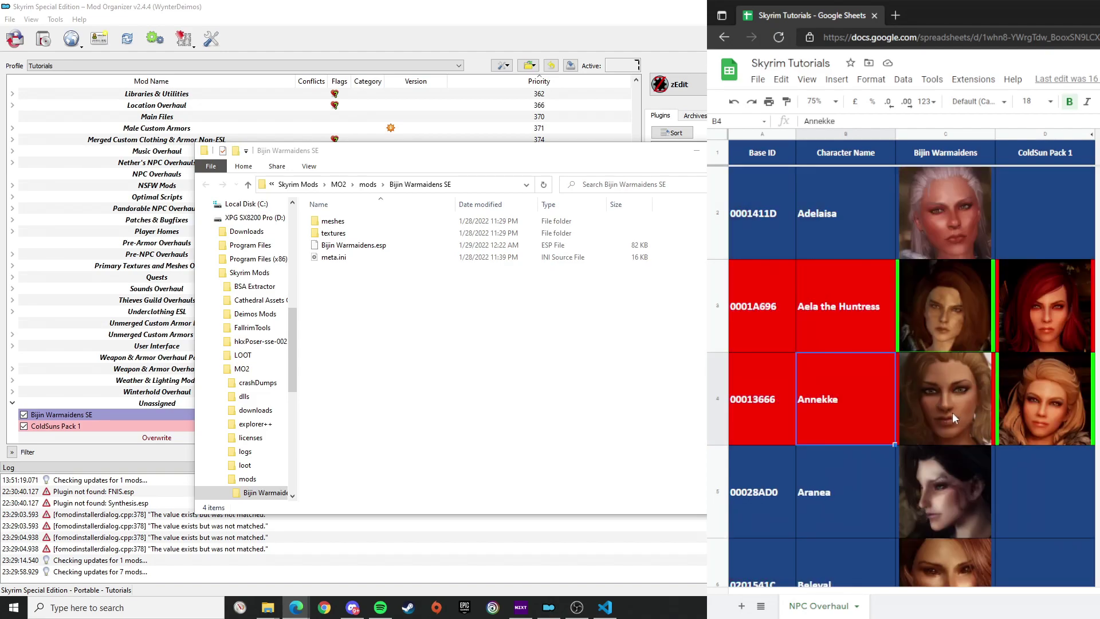
click(788, 395)
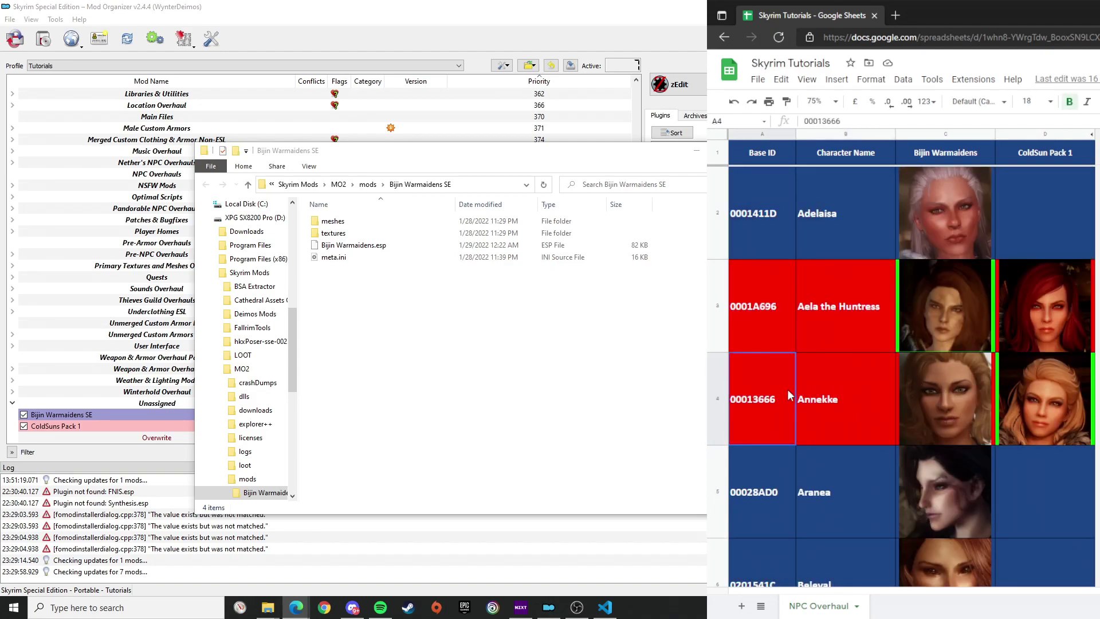
double_click(766, 393)
double_click(757, 359)
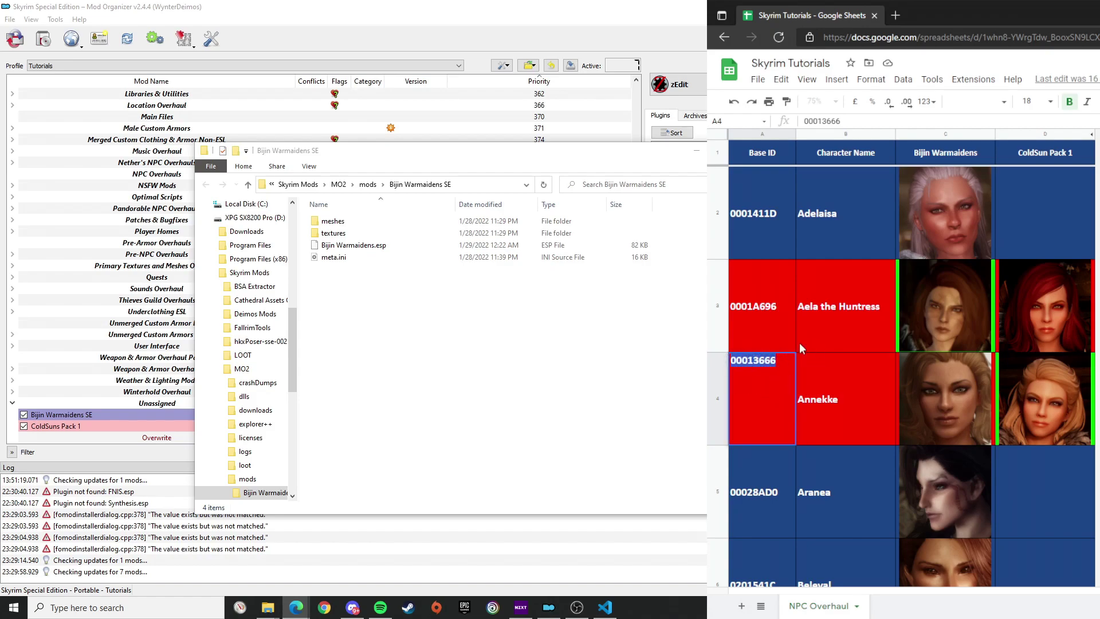
click(836, 370)
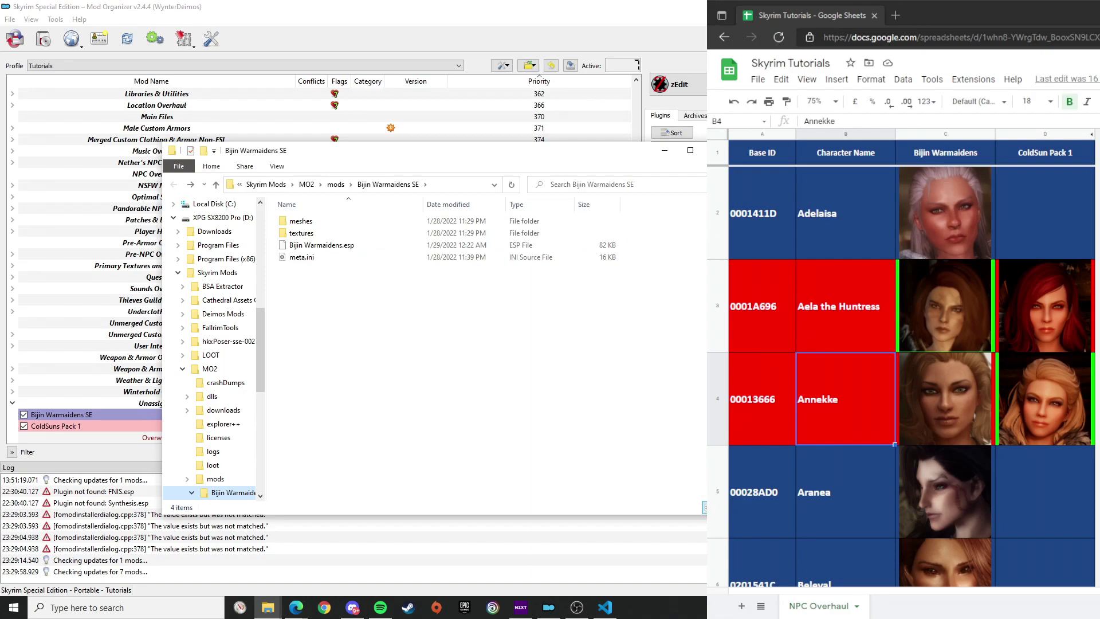
double_click(762, 377)
drag(783, 361, 724, 362)
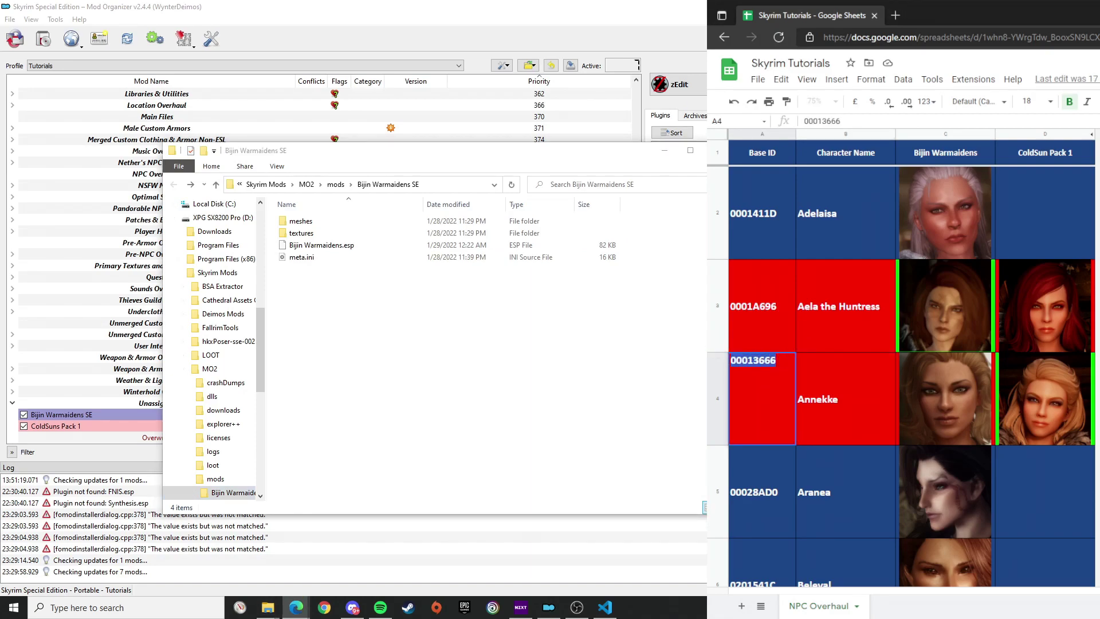
click(625, 329)
click(814, 383)
double_click(763, 383)
key(ctrl+a)
key(ctrl+c)
click(837, 371)
Search the Bijin Warmaidens SE mod folder for Annekke's base ID, 00013666.
click(470, 284)
click(604, 183)
key(ctrl+v)
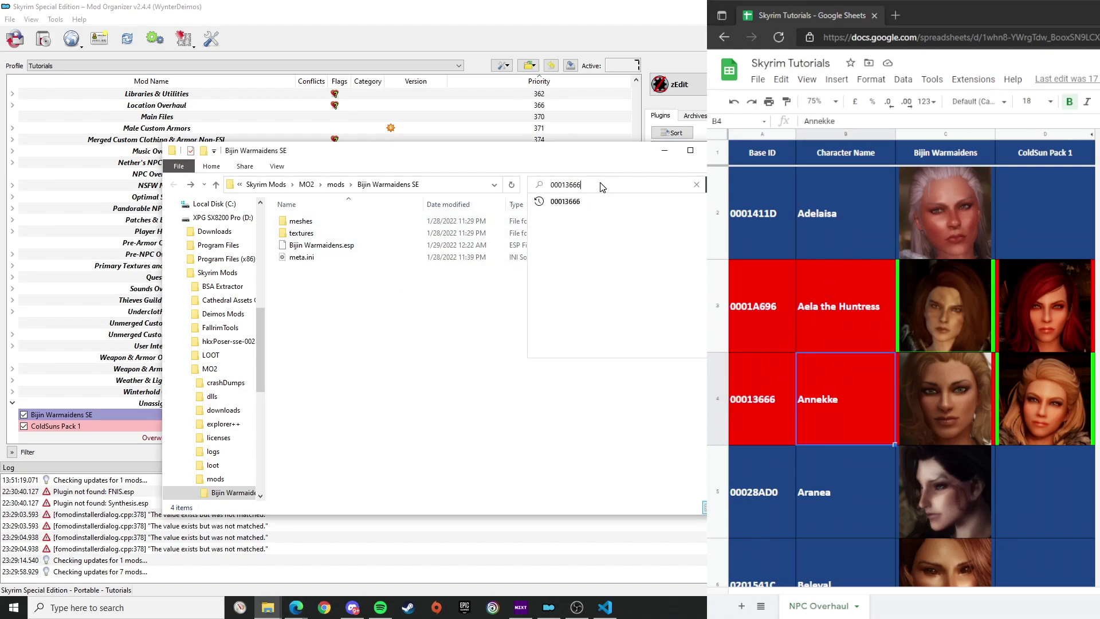
key(Return)
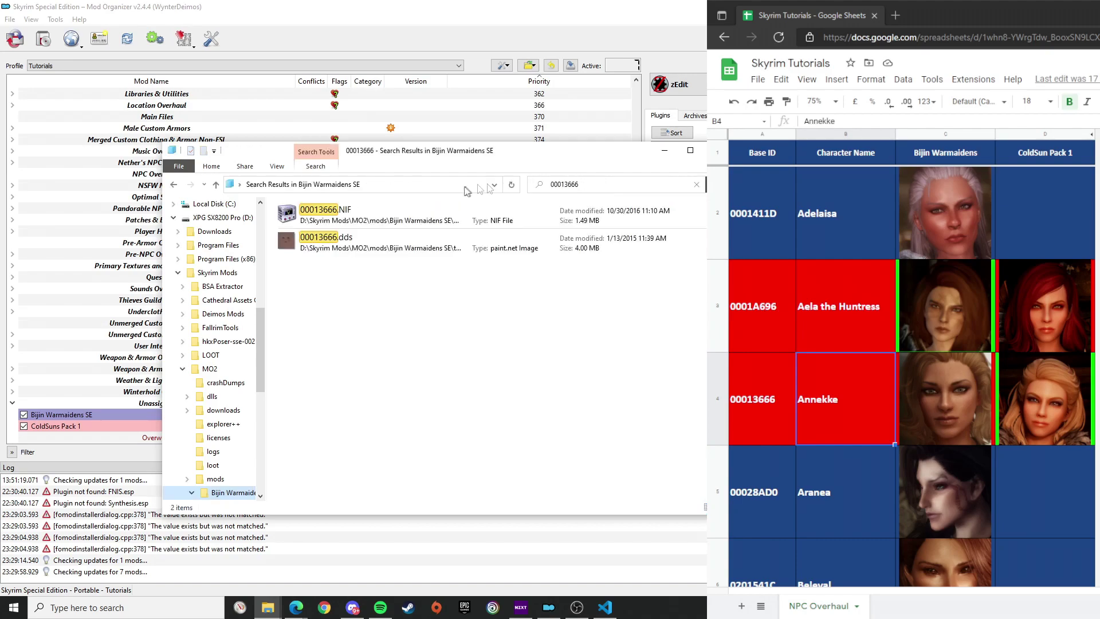
click(175, 184)
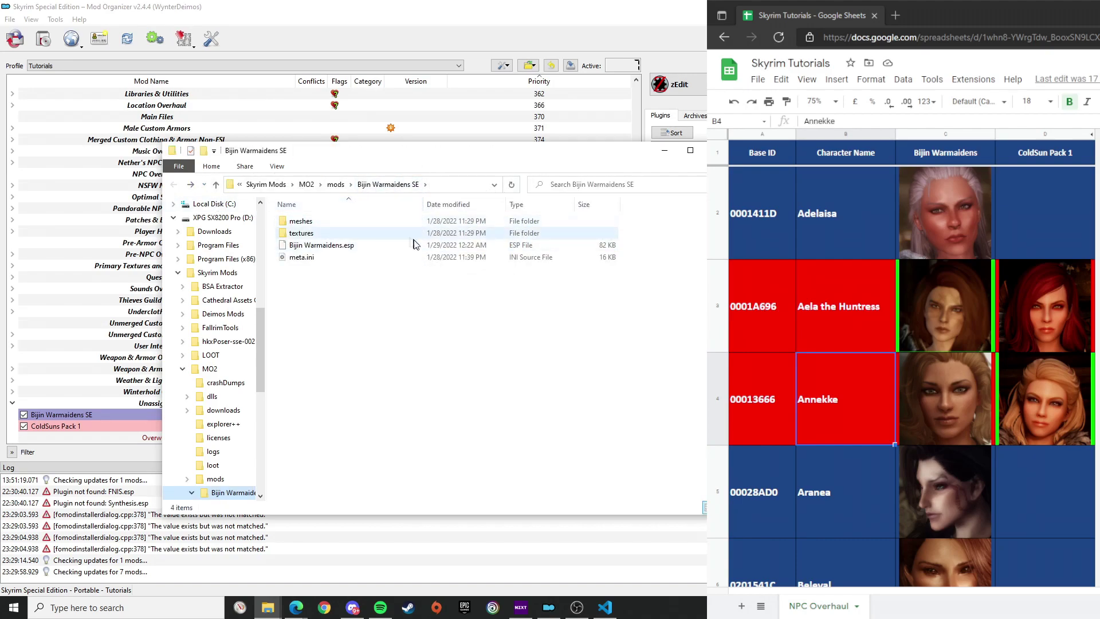
click(606, 186)
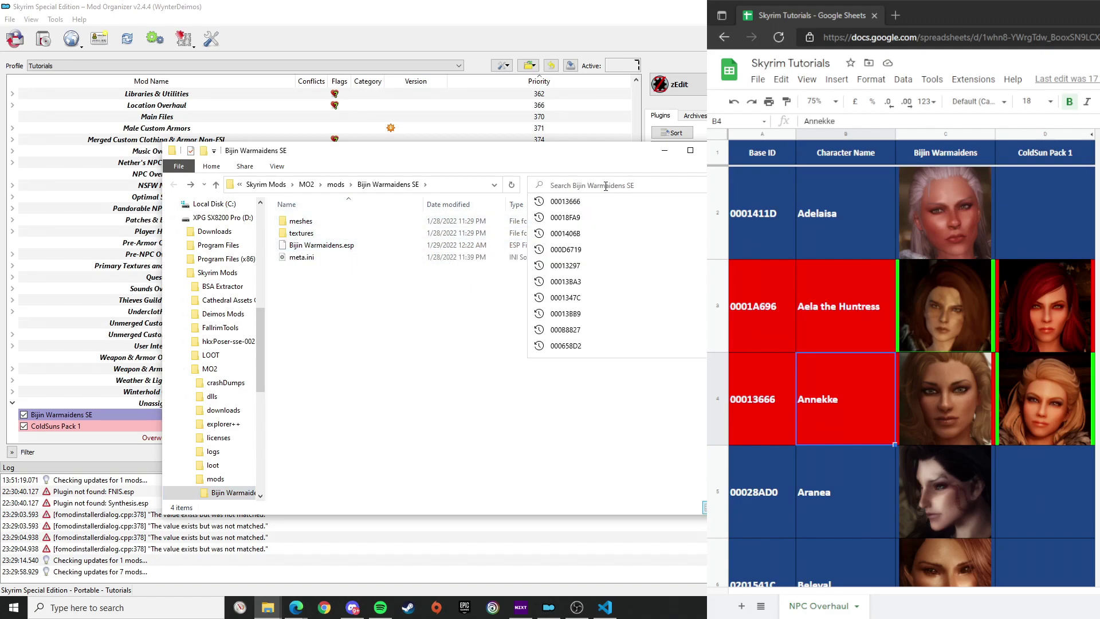
key(ctrl+v)
key(Return)
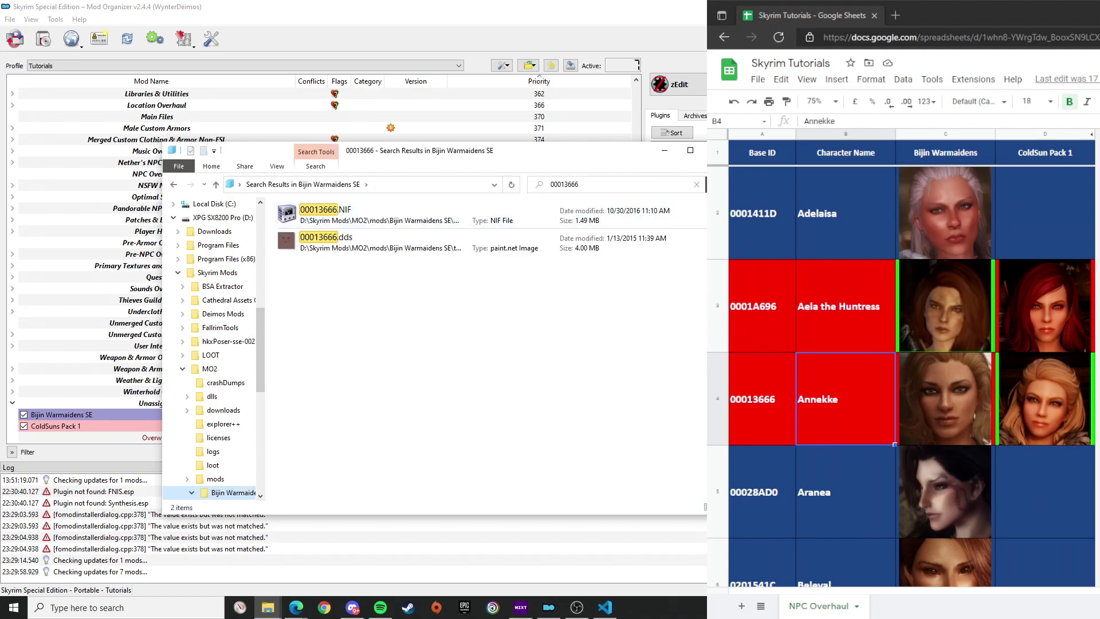
Select Annekke's 00013666.NIF and 00013666.dds files in the search results and return to the Bijin Warmaidens SE folder.
drag(521, 315, 368, 226)
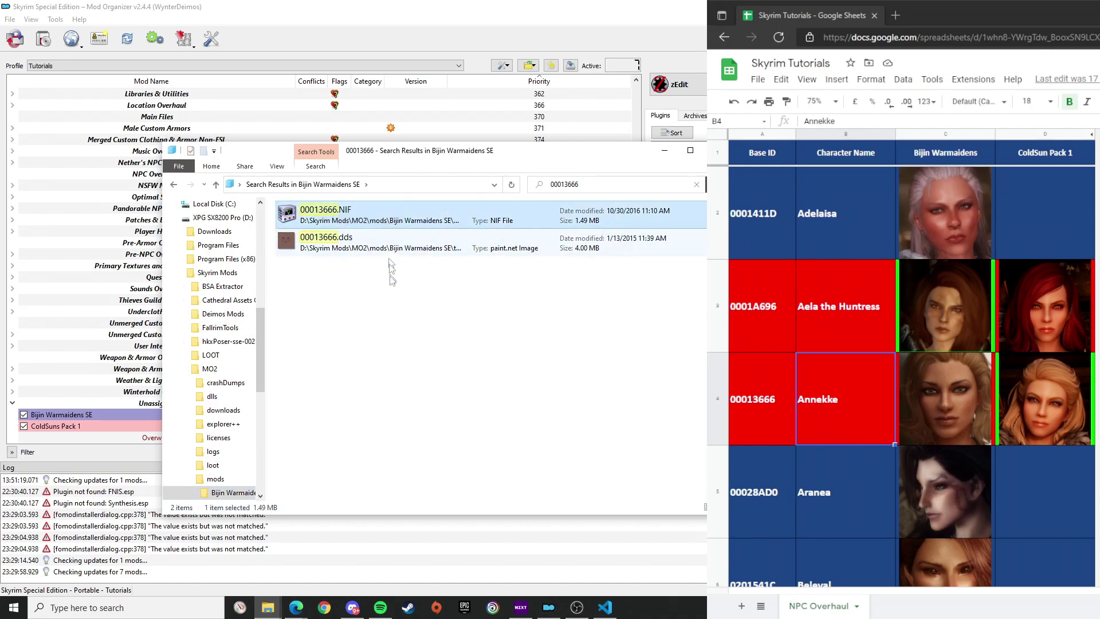
click(388, 302)
drag(364, 281, 390, 264)
drag(461, 302, 350, 224)
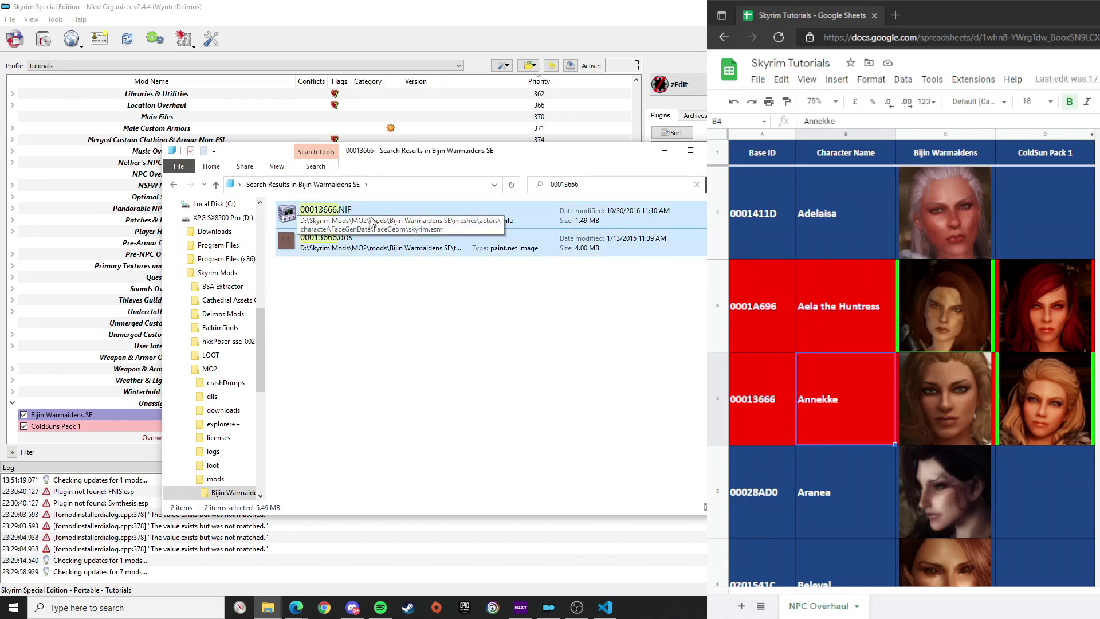
click(352, 303)
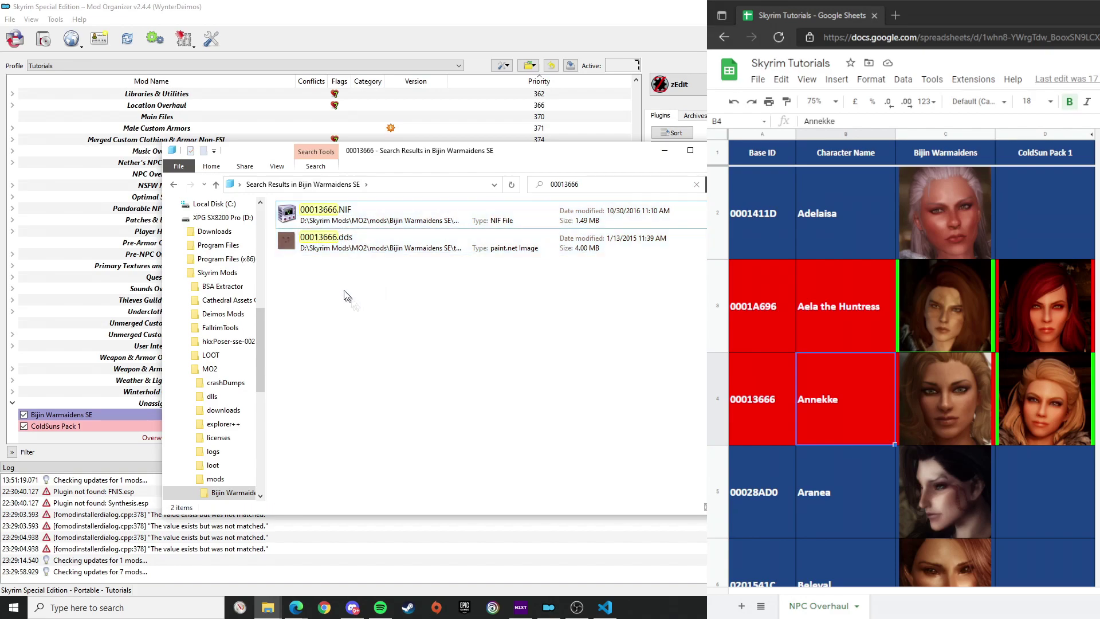
click(175, 185)
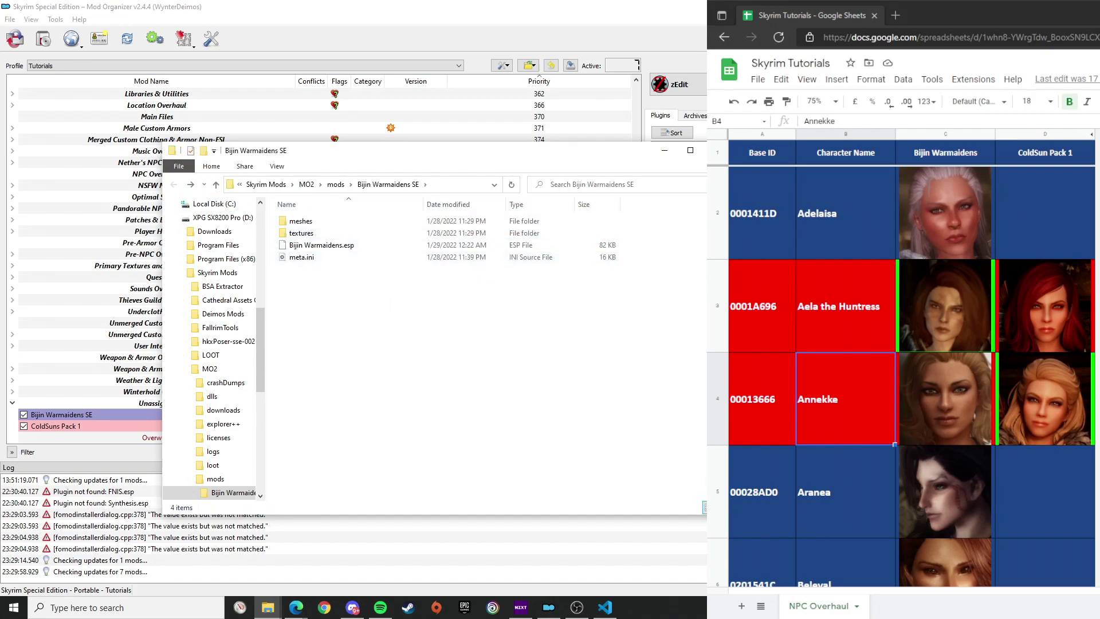
Copy Eola's base ID, 0001990F, from the spreadsheet.
click(763, 396)
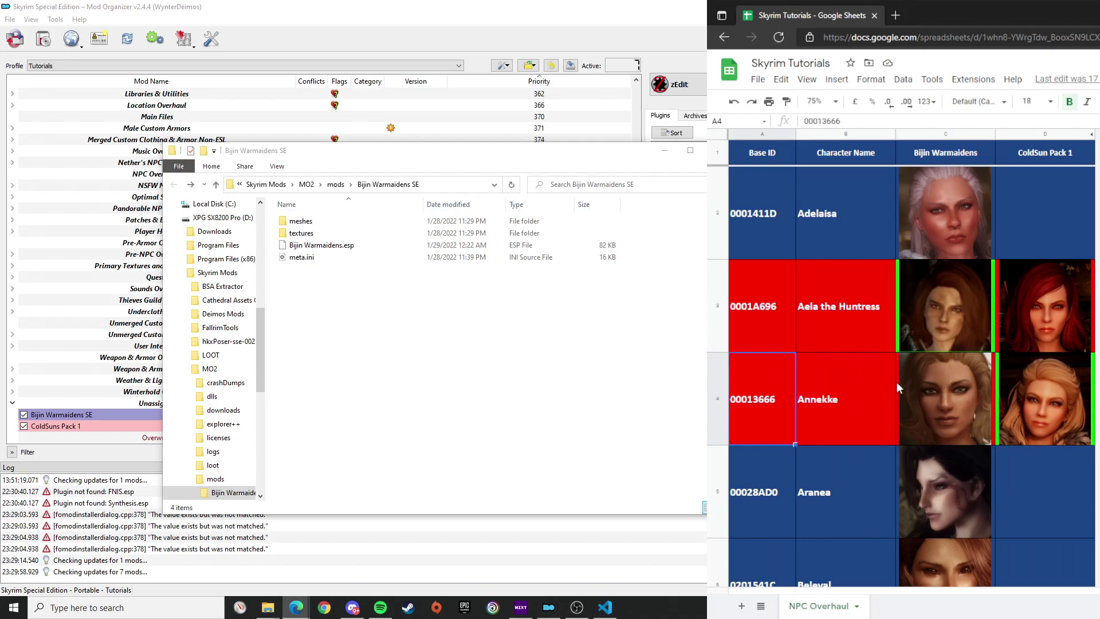
scroll(896, 381, down, 5)
double_click(769, 319)
key(ctrl+c)
click(790, 291)
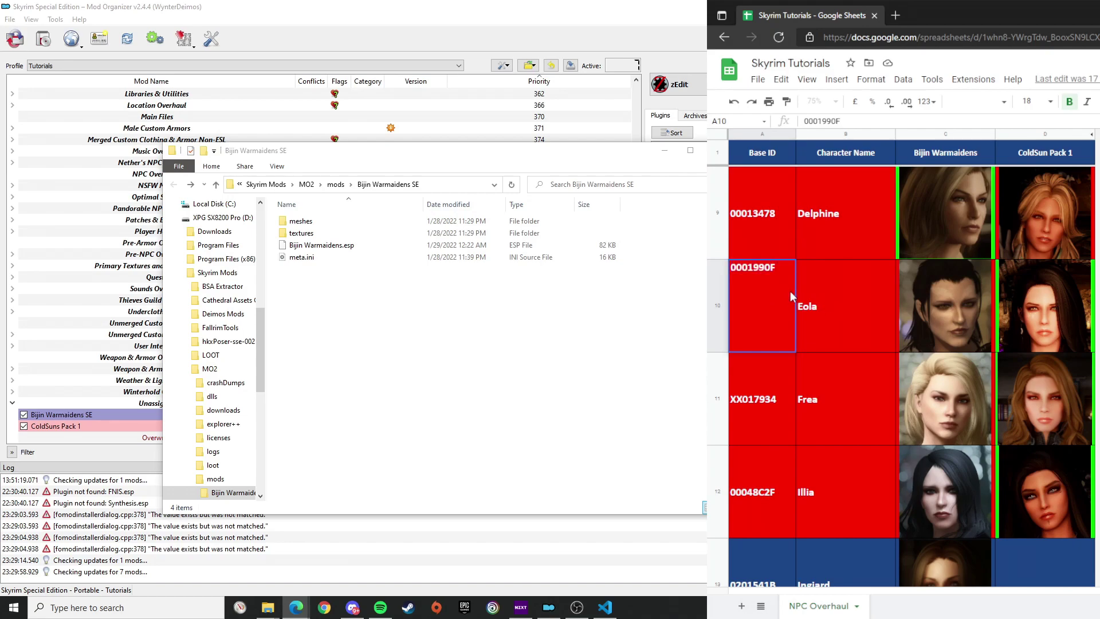
Search the Bijin Warmaidens SE folder for 0001990F and select Eola's NIF and DDS files.
click(596, 184)
key(ctrl+v)
key(Return)
drag(564, 308, 367, 162)
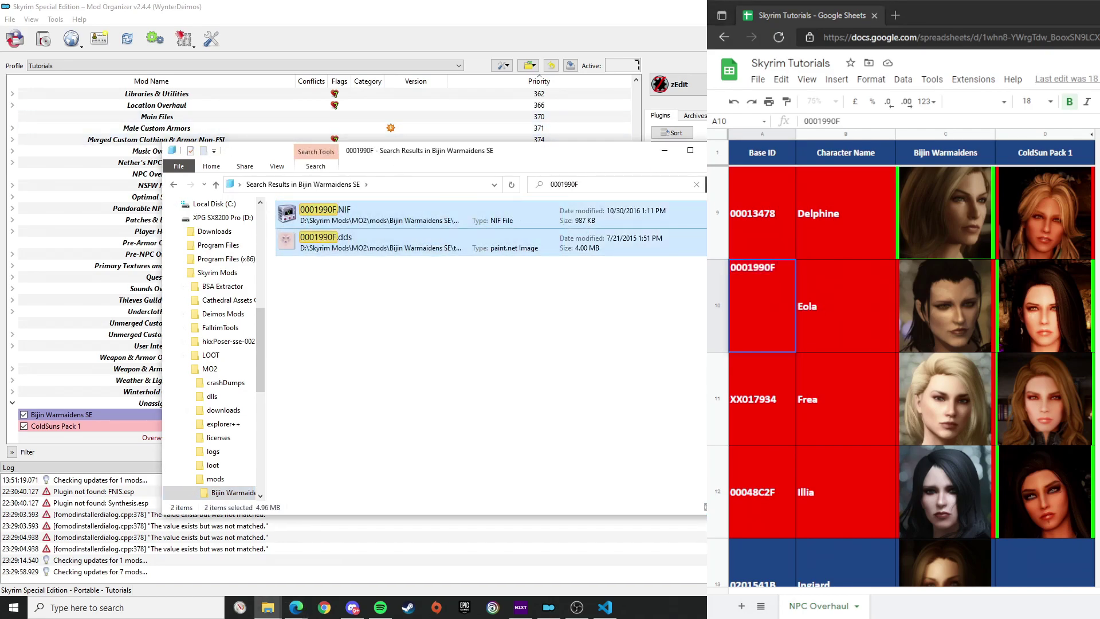
click(549, 331)
Take the digits after XX from Frea's base ID and search the Bijin Warmaidens SE folder for 00017934.
click(769, 416)
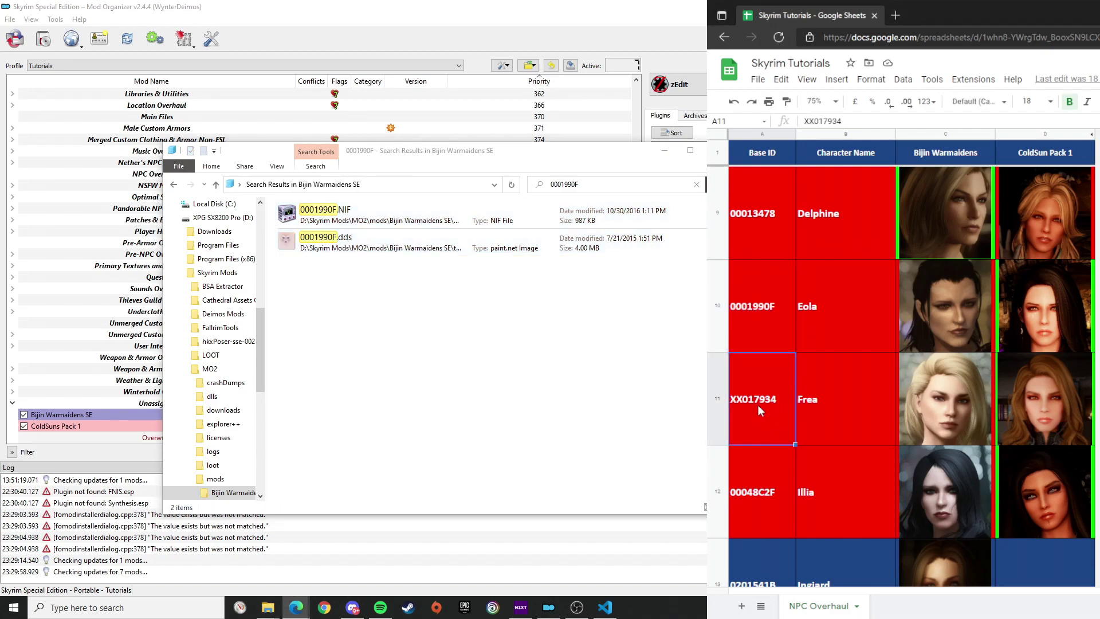
double_click(756, 379)
drag(780, 361, 744, 362)
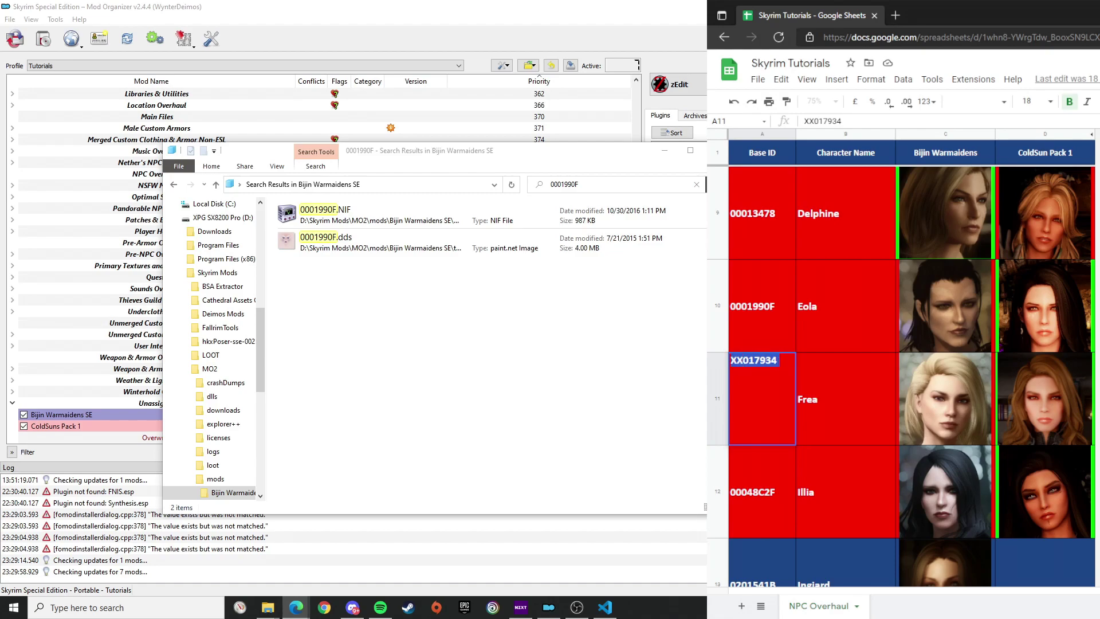
click(602, 184)
key(ctrl+v)
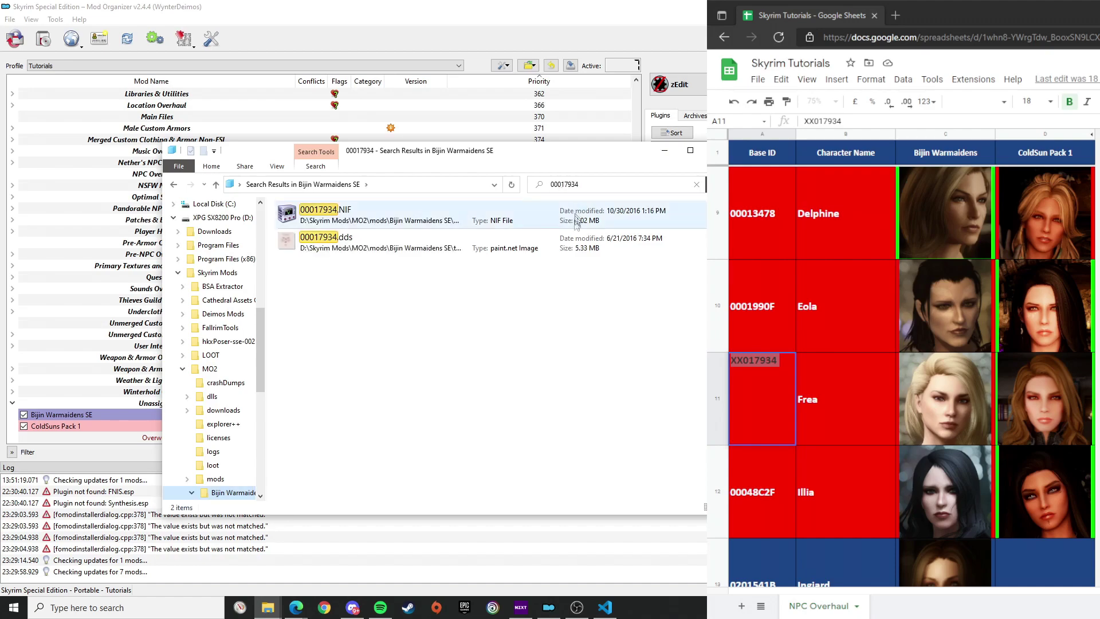
Select Frea's 00017934.NIF and 00017934.dds files in the search results.
drag(562, 310, 448, 211)
click(544, 325)
drag(611, 325, 408, 180)
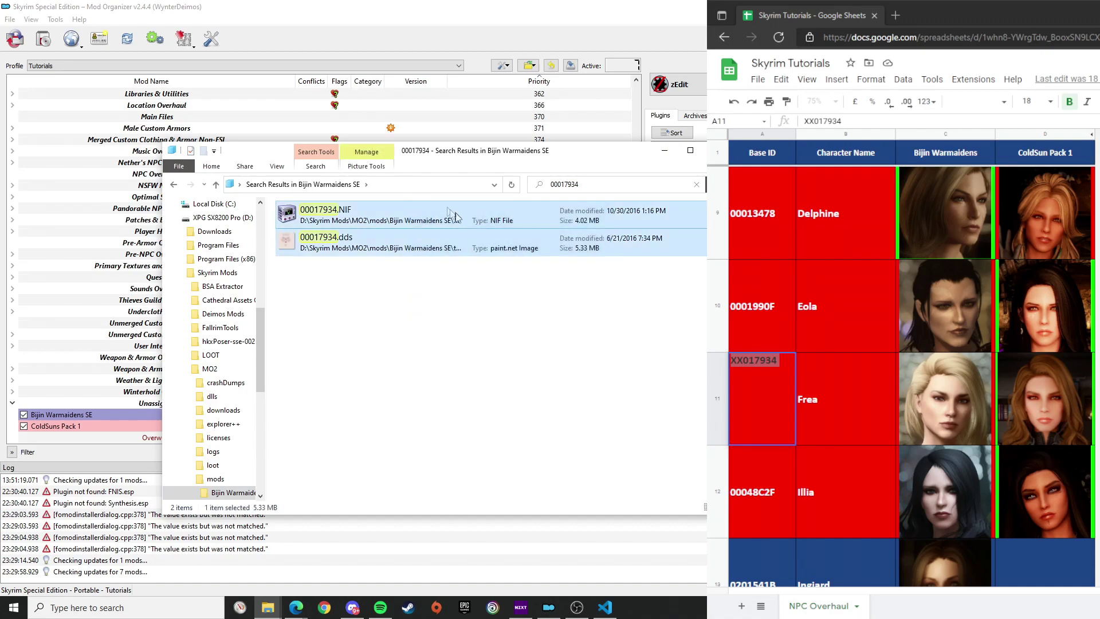
click(557, 335)
Copy Illia's base ID, search the Bijin Warmaidens SE folder for 00048C2F and select both matching files.
double_click(748, 476)
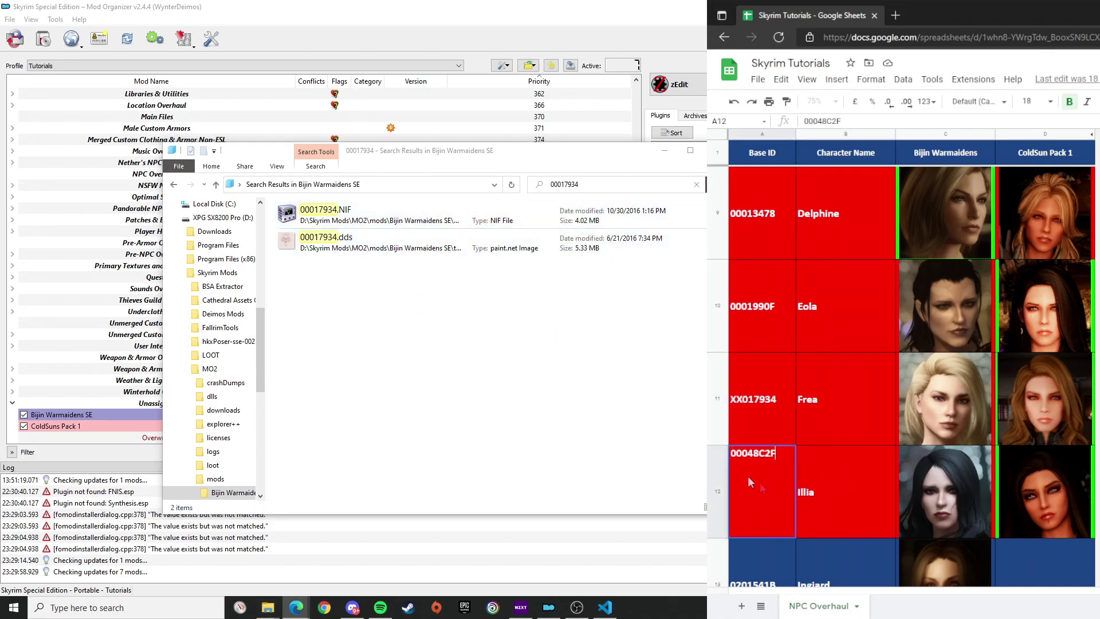
key(ctrl+a)
key(ctrl+c)
click(564, 184)
key(ctrl+v)
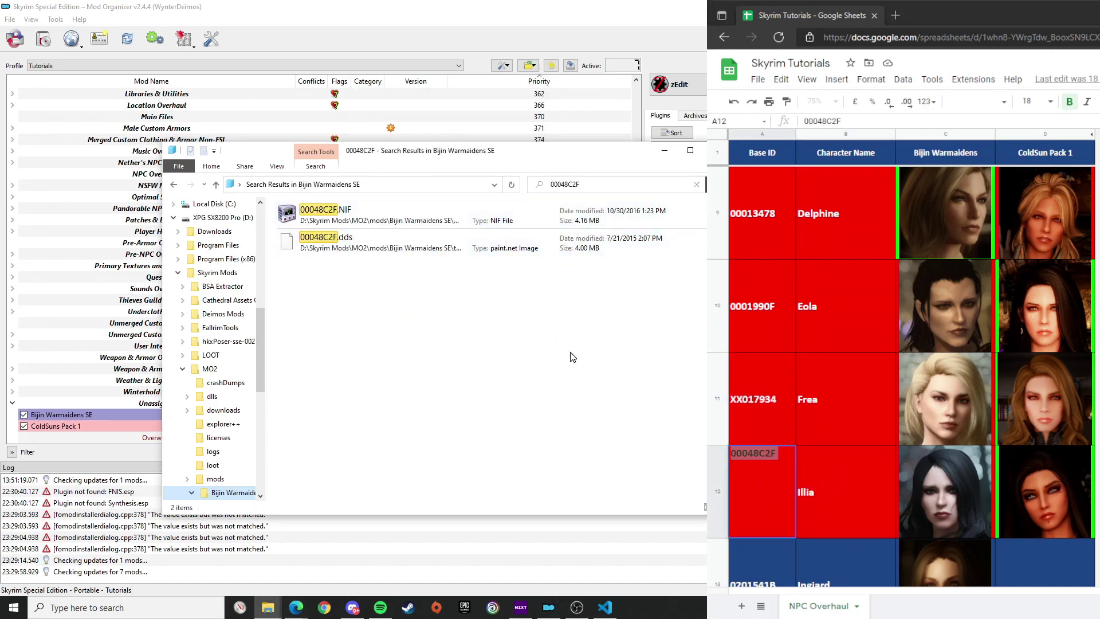
drag(571, 353, 334, 196)
Copy Jenassa's base ID from the spreadsheet, search the Bijin Warmaidens SE folder for 000B9982 and select the matching files.
click(854, 424)
scroll(859, 435, down, 5)
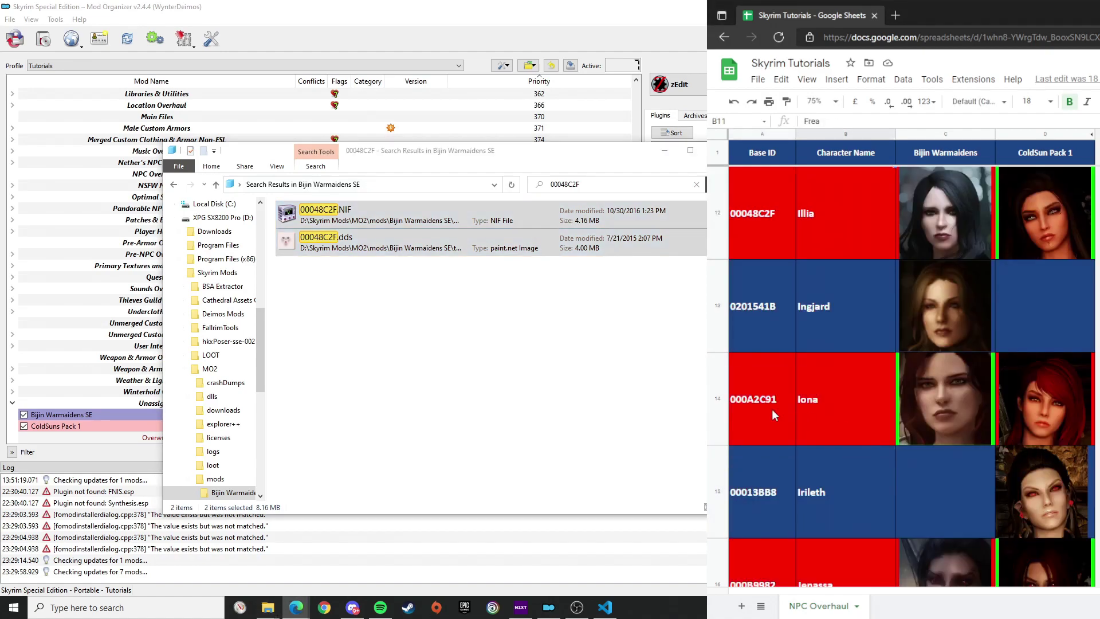
scroll(785, 415, down, 3)
double_click(764, 422)
key(ctrl+a)
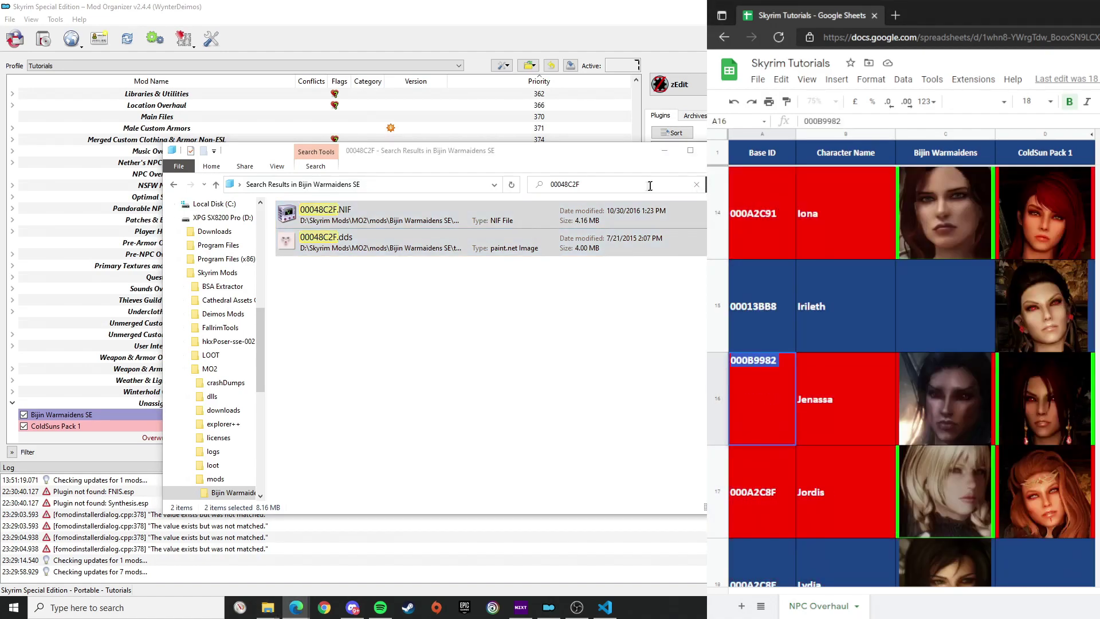
key(ctrl+c)
click(584, 188)
key(ctrl+v)
drag(534, 316, 327, 199)
click(476, 329)
Return from the search results to the Bijin Warmaidens SE folder and close its File Explorer window.
click(178, 184)
right_click(478, 369)
click(513, 415)
click(716, 150)
Refresh the mod list in Mod Organizer and review the winning and losing file conflicts of Bijin Warmaidens SE.
click(311, 391)
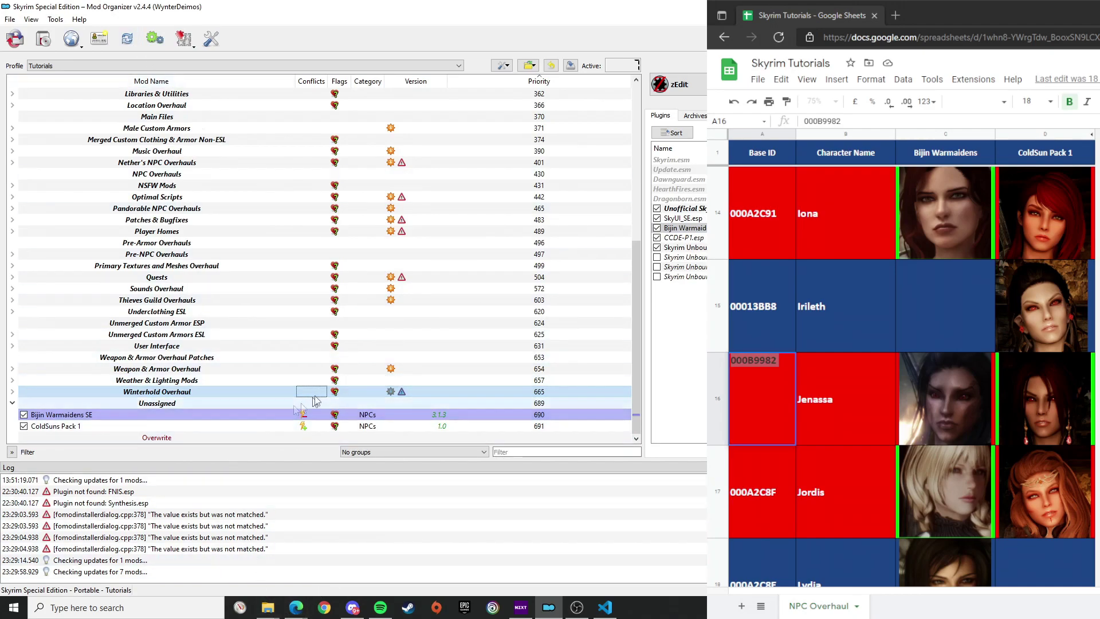
click(289, 414)
click(127, 39)
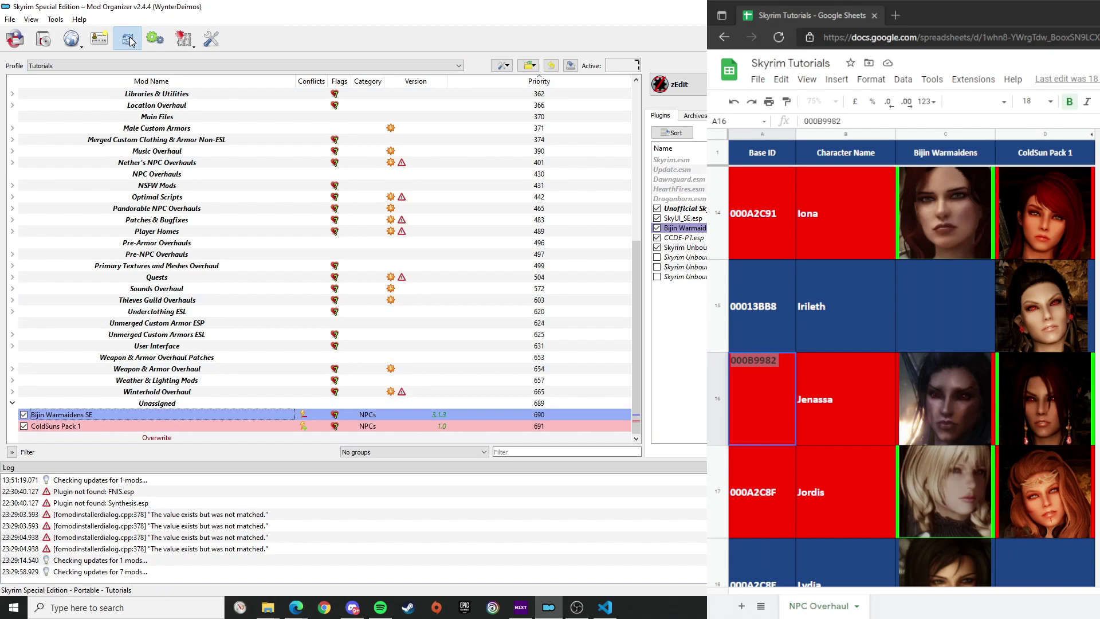
double_click(290, 415)
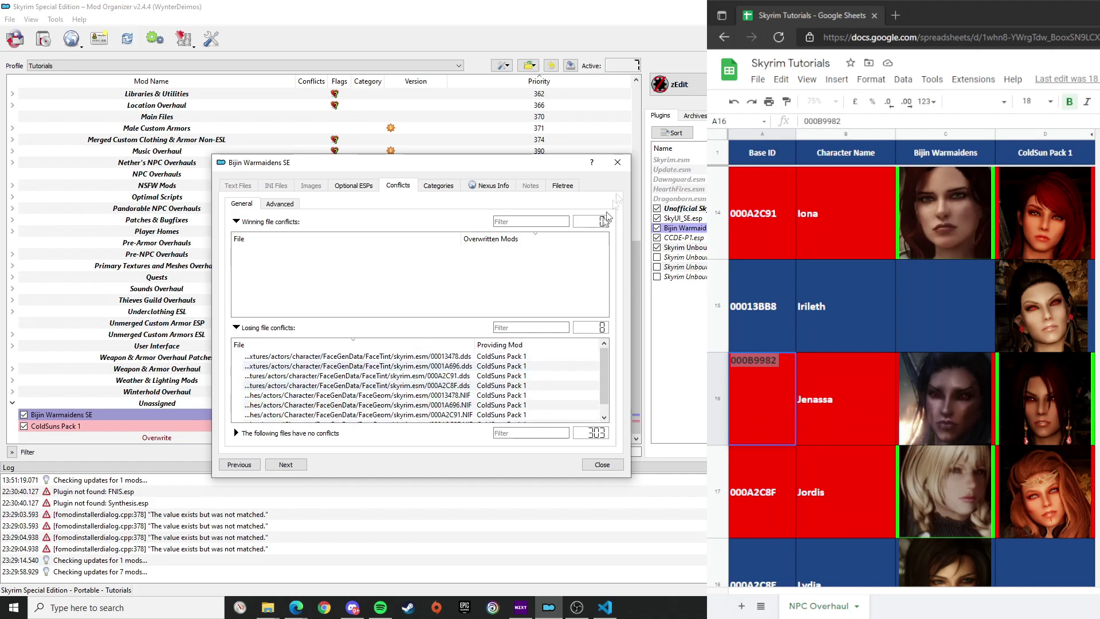
click(618, 162)
Open the ColdSuns Pack 1 mod's folder in File Explorer.
click(136, 427)
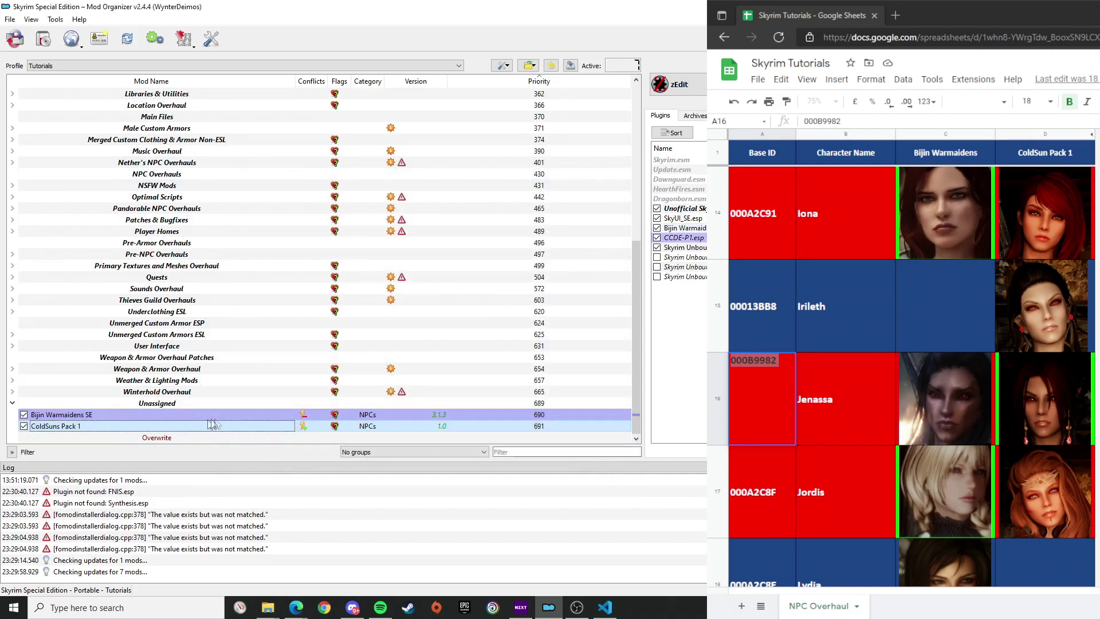
right_click(76, 430)
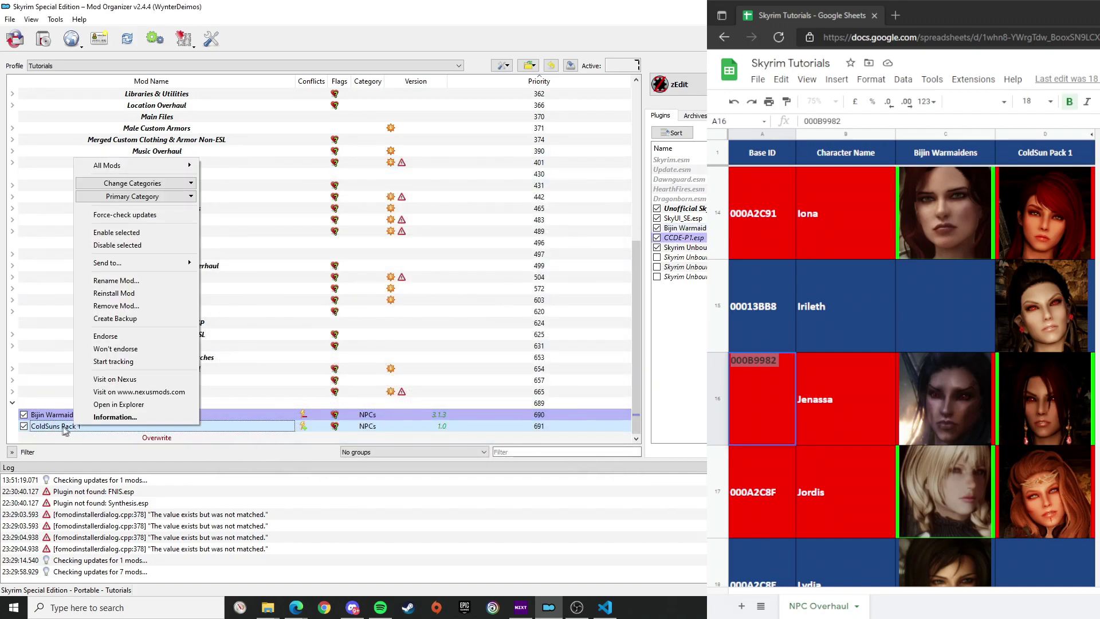
click(63, 426)
click(110, 429)
right_click(111, 428)
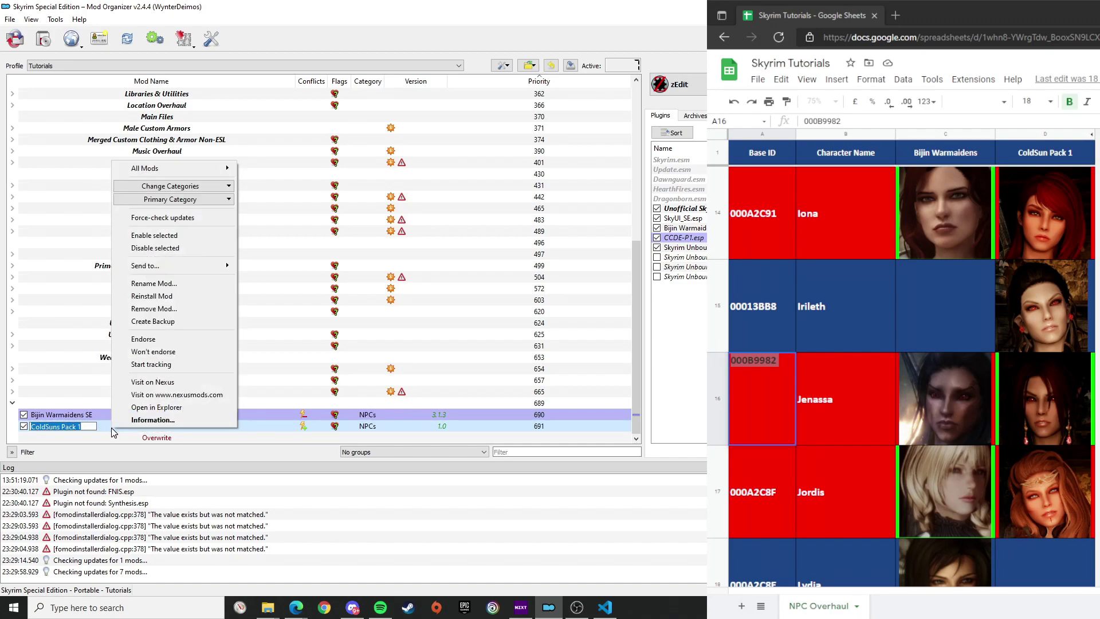
click(156, 408)
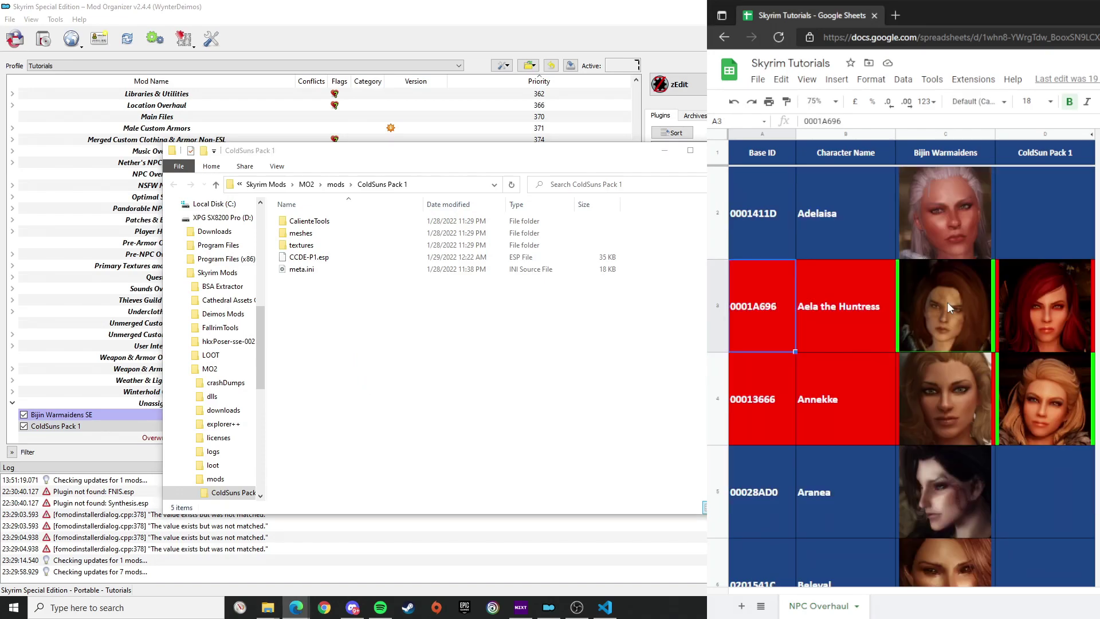
Select Aela the Huntress's base ID text, 0001A696, in the spreadsheet and switch to the ColdSuns Pack 1 folder window.
click(946, 306)
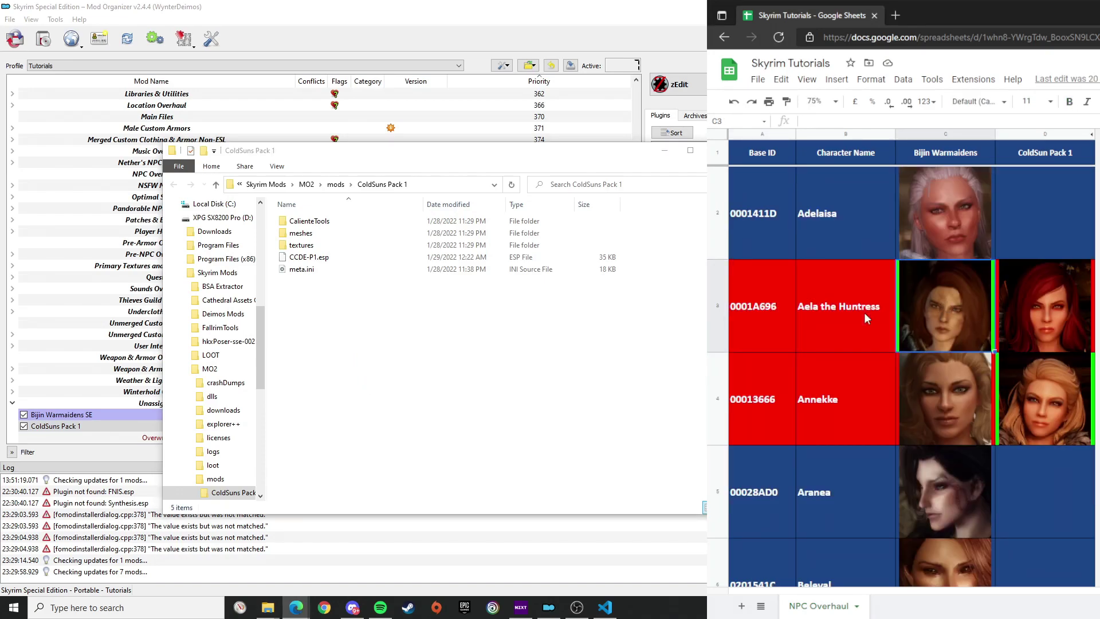
double_click(764, 306)
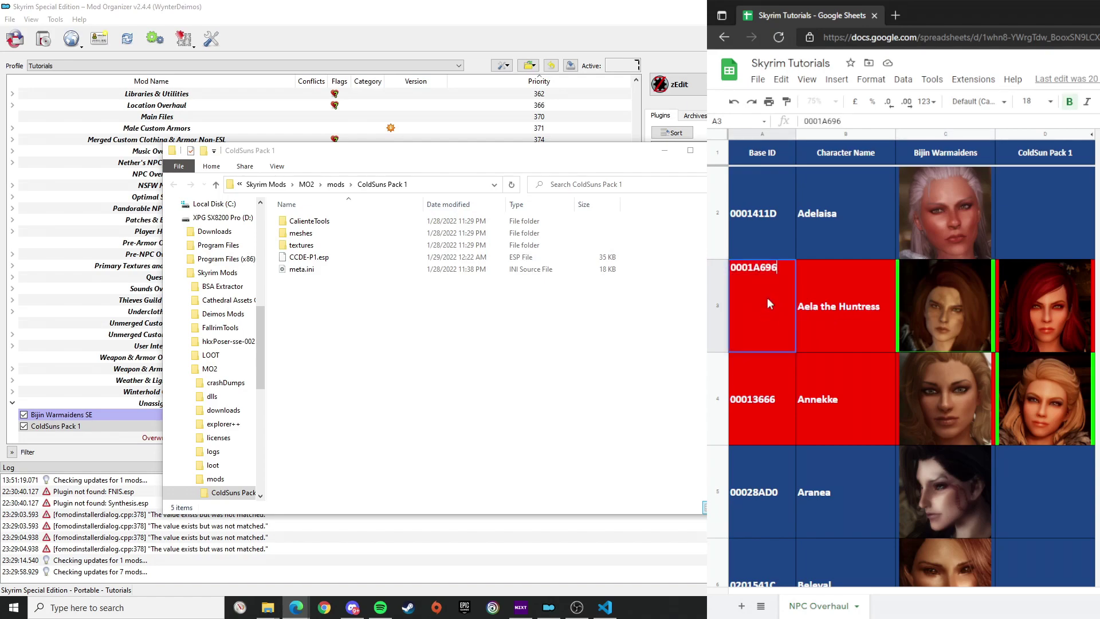
drag(786, 270, 747, 268)
click(787, 265)
double_click(786, 264)
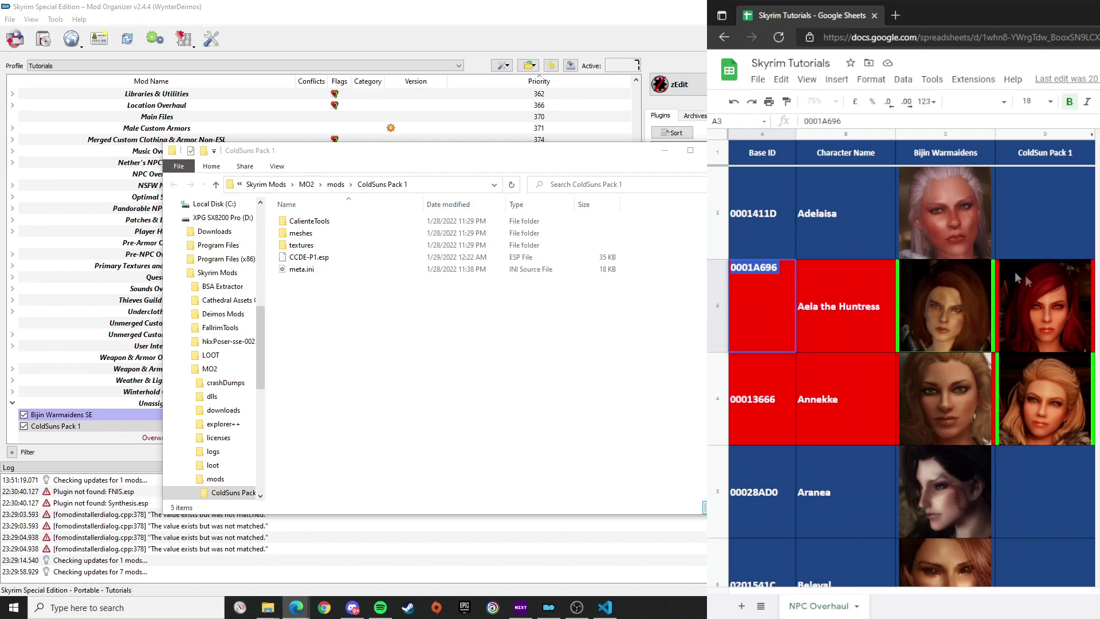
click(589, 356)
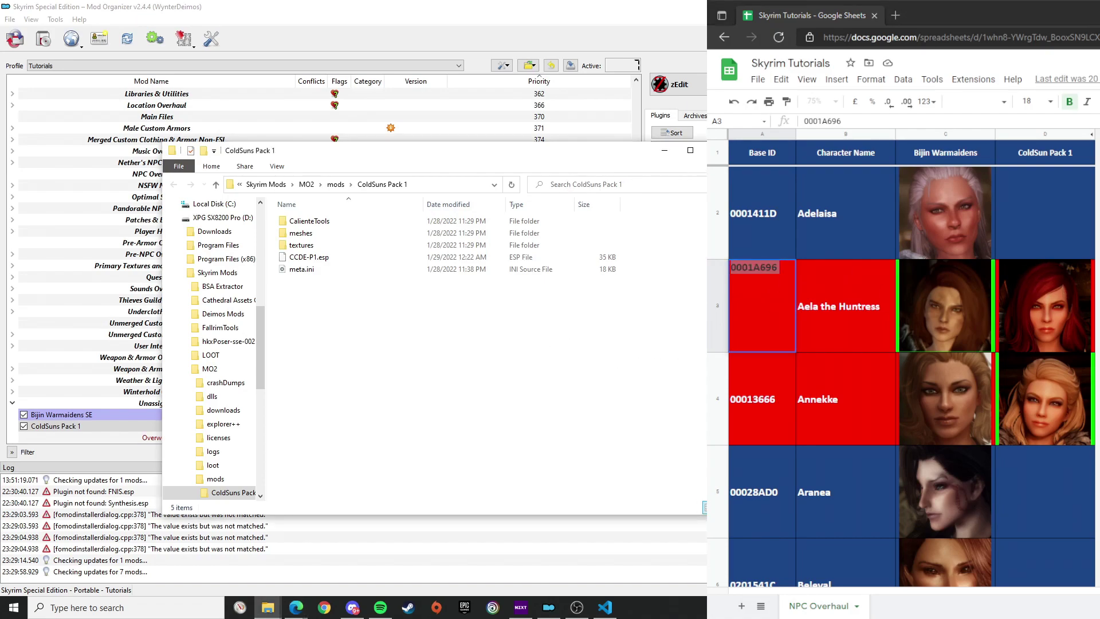
Search the ColdSuns Pack 1 folder for 0001A696, select Aela's .dds and .nif face files, and return to the mod's folder.
click(791, 312)
click(573, 341)
click(601, 184)
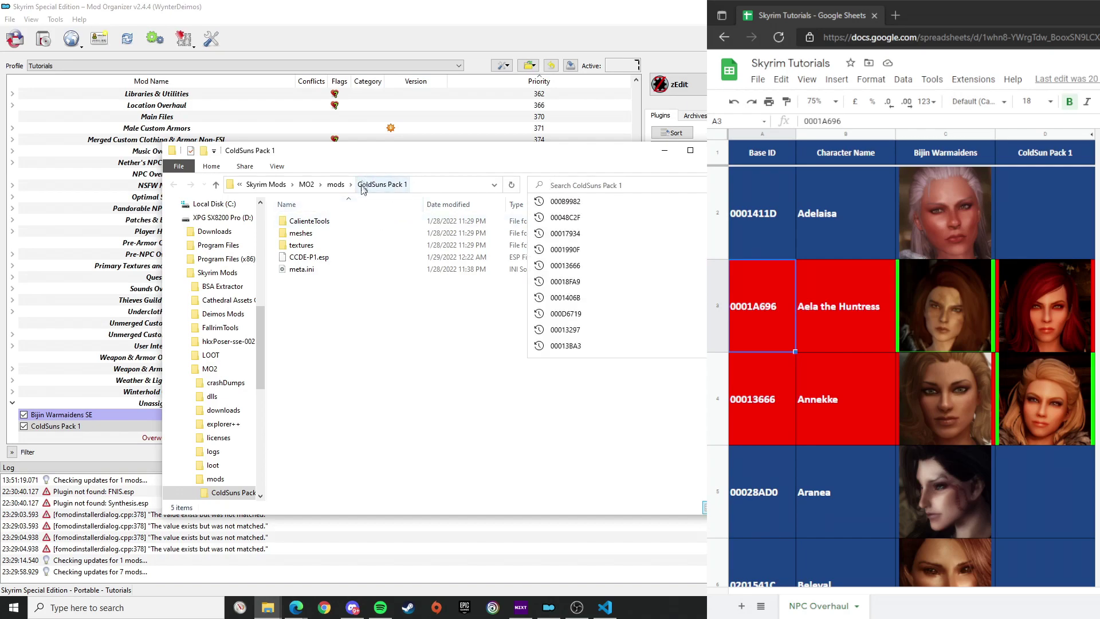
key(ctrl+v)
key(Return)
drag(535, 328, 430, 203)
click(374, 314)
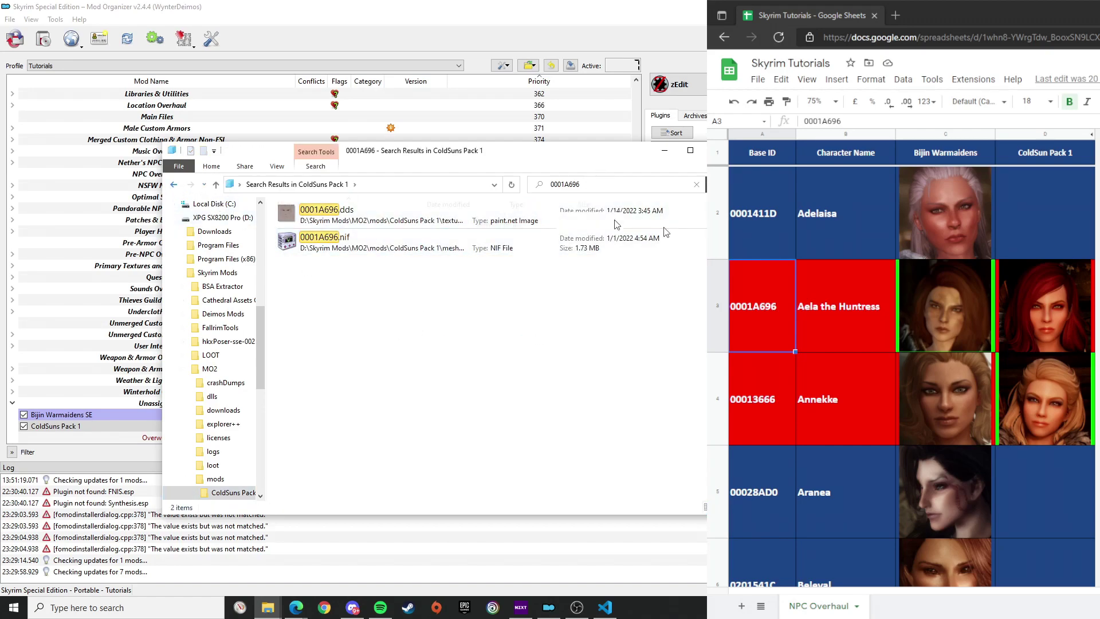
click(174, 185)
Check the spreadsheet rows from Annekke down to Delphine for the next conflicting character whose Bijin Warmaidens version is kept.
click(937, 426)
scroll(957, 406, down, 1)
scroll(974, 404, up, 1)
click(1051, 398)
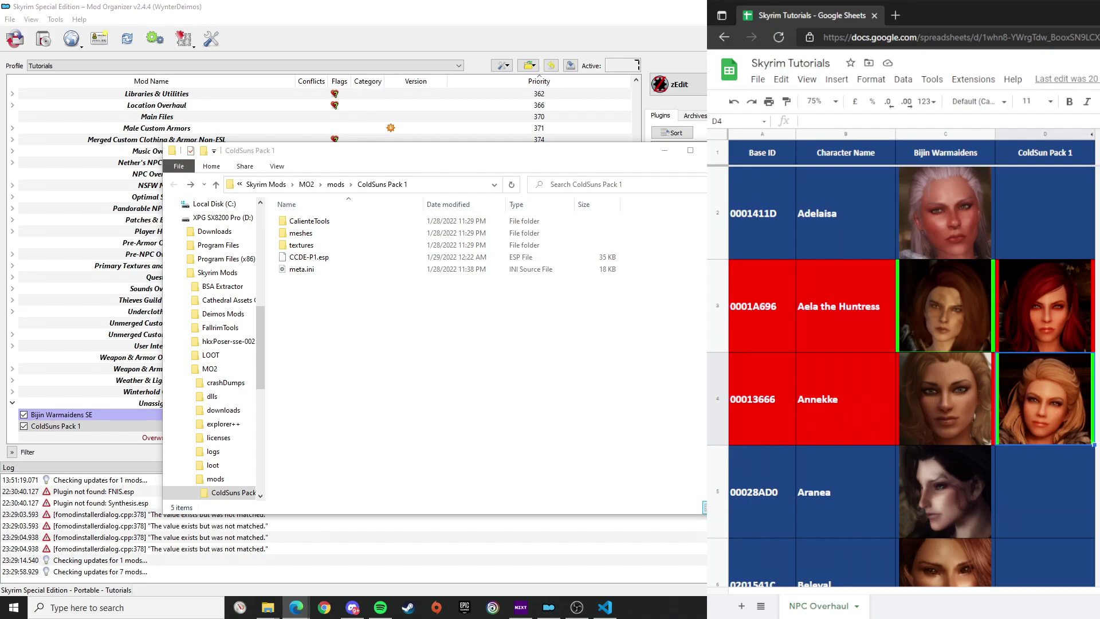
scroll(969, 418, down, 3)
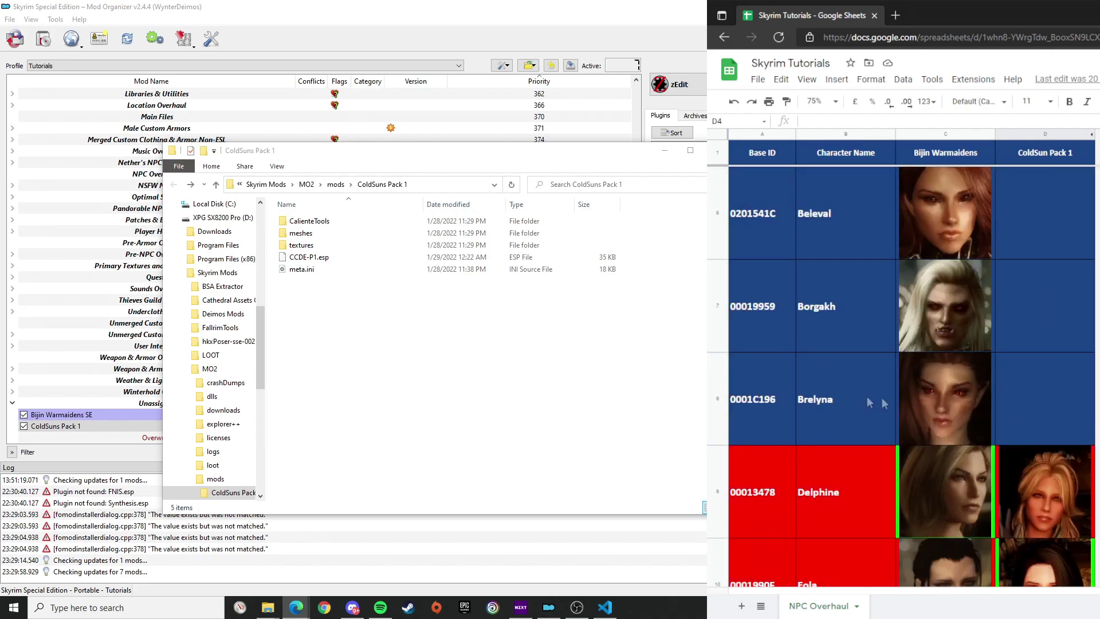
scroll(988, 395, up, 3)
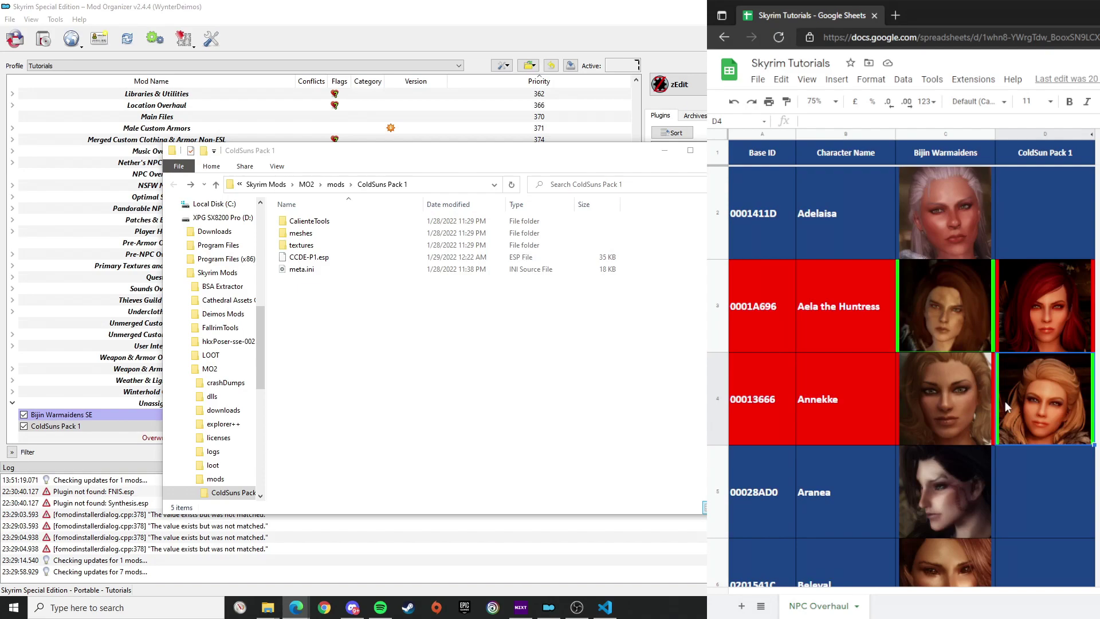
scroll(946, 421, down, 3)
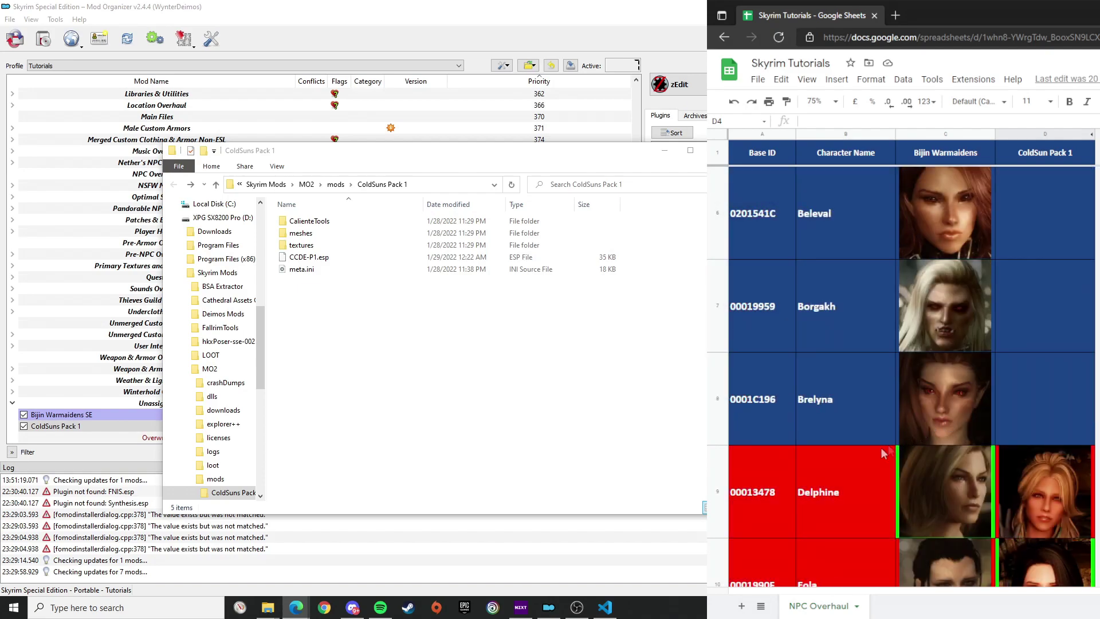
click(794, 474)
click(962, 455)
scroll(929, 453, down, 1)
Use Delphine's base ID 00013478 from the spreadsheet to find and delete her .dds and .nif files in the ColdSuns Pack 1 folder.
double_click(779, 415)
key(ctrl+c)
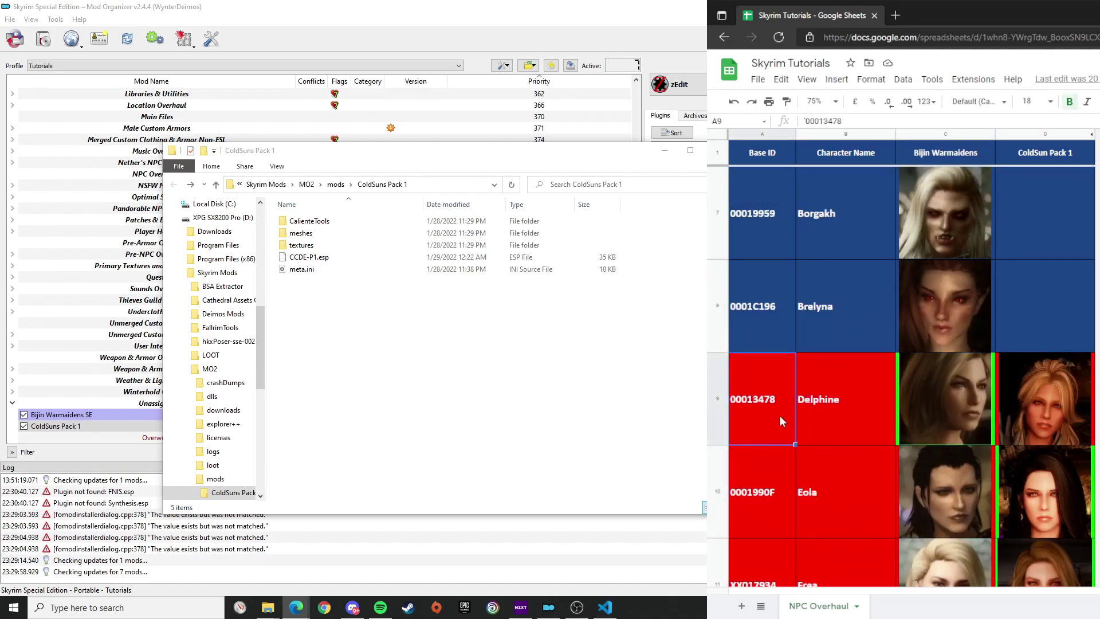
click(687, 189)
key(ctrl+v)
key(Return)
drag(620, 327, 426, 224)
click(927, 395)
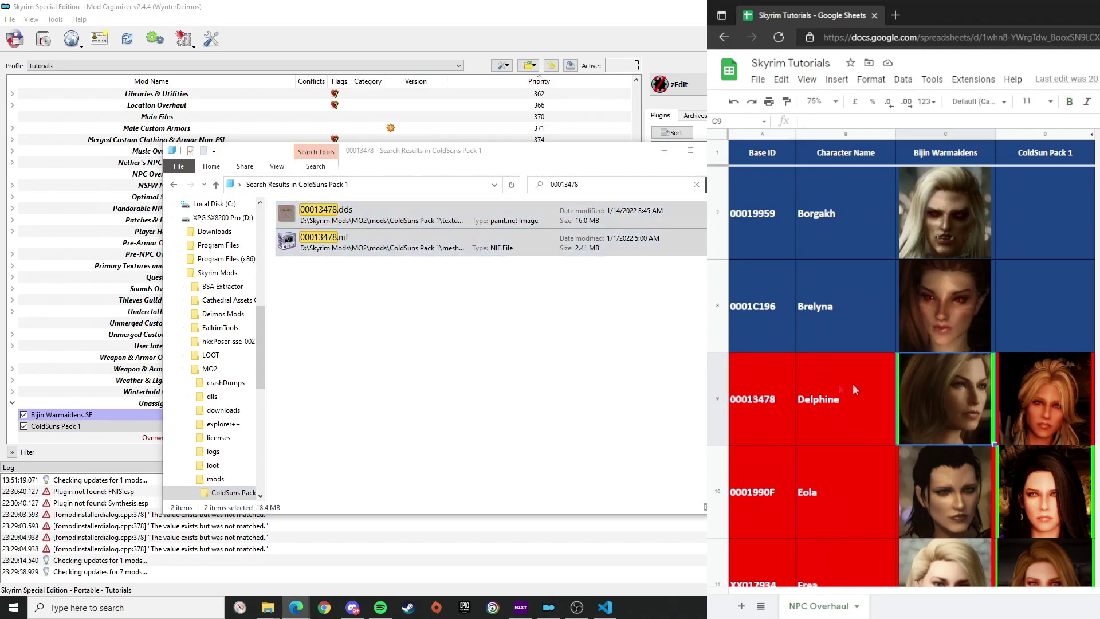
click(511, 288)
right_click(538, 303)
click(583, 350)
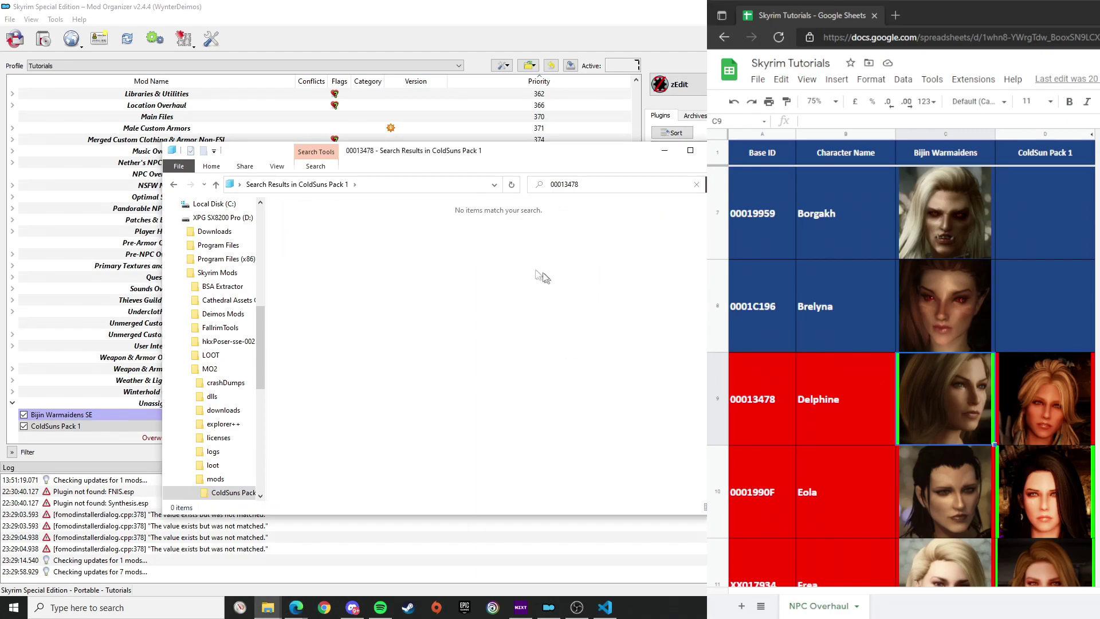
Review the spreadsheet rows from Eola through Iona to check which mod's face is kept for each character.
click(852, 467)
scroll(868, 433, down, 2)
click(1022, 323)
click(1001, 379)
click(963, 475)
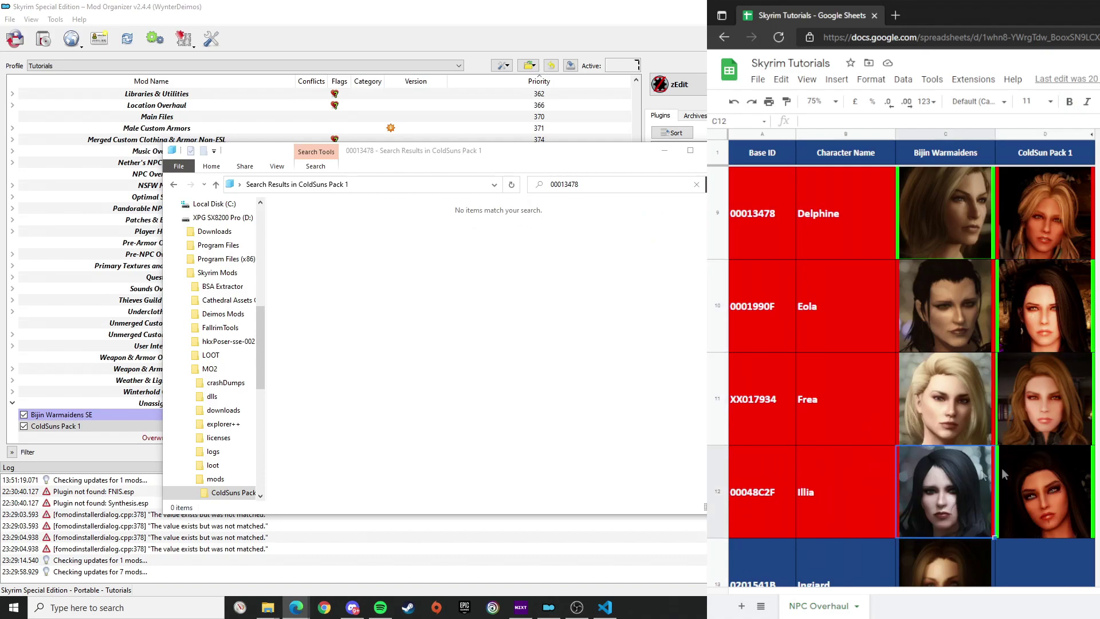
scroll(1042, 424, down, 2)
click(1030, 452)
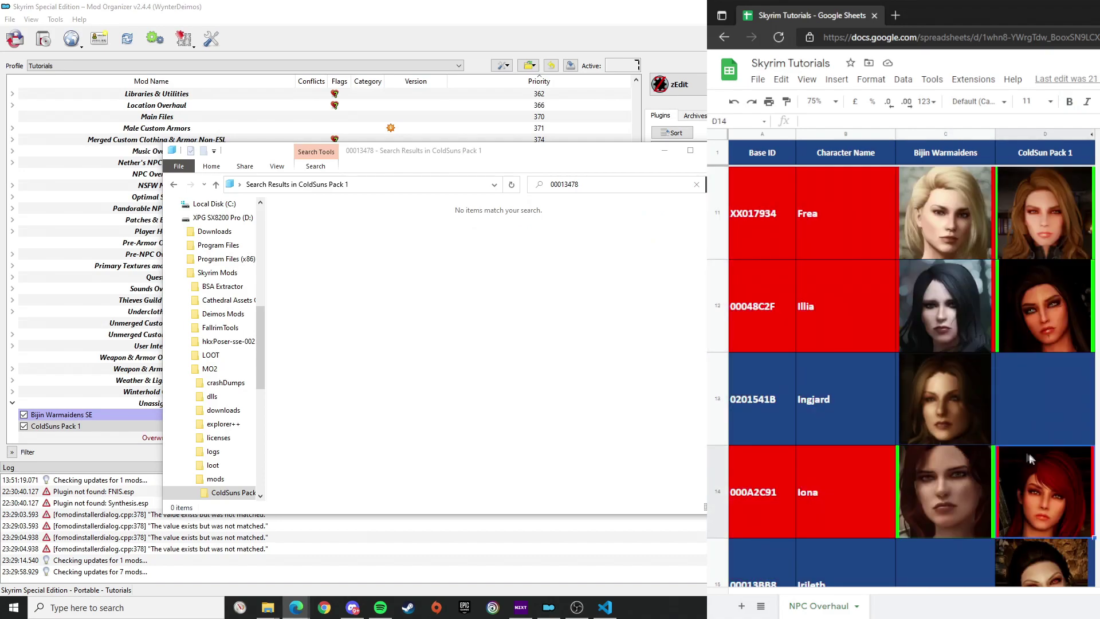
scroll(1049, 424, down, 1)
scroll(1049, 436, up, 2)
scroll(1044, 438, down, 2)
click(716, 407)
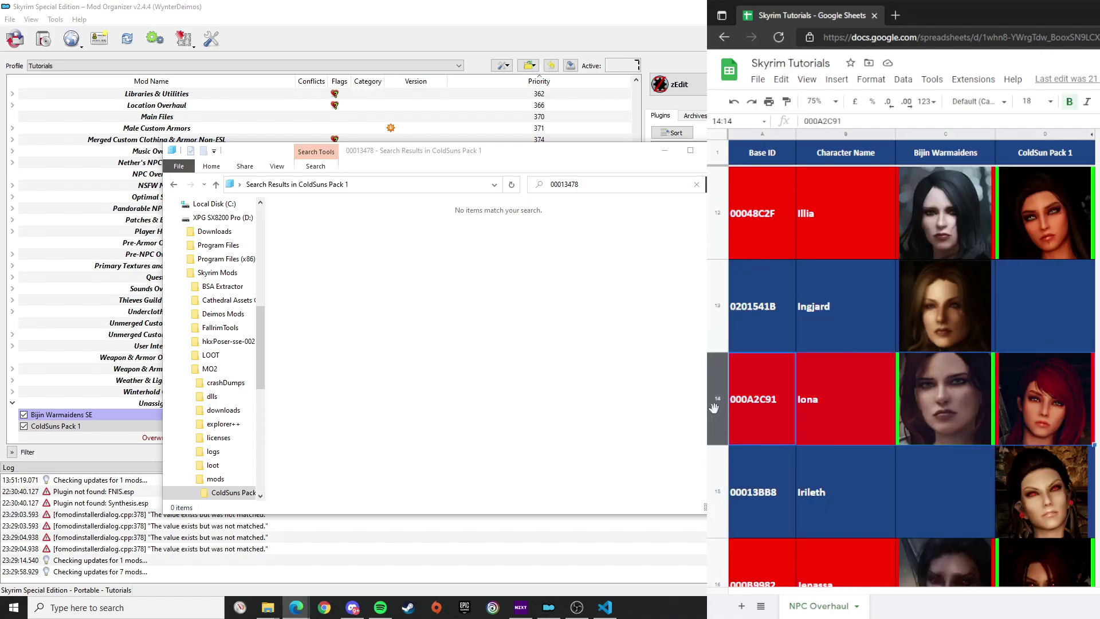
Copy Iona's base ID 000A2C91 from the spreadsheet, search ColdSuns Pack 1 for it, and select her .dds and .nif files.
double_click(777, 406)
key(ctrl+c)
click(612, 187)
key(ctrl+v)
drag(675, 310, 584, 224)
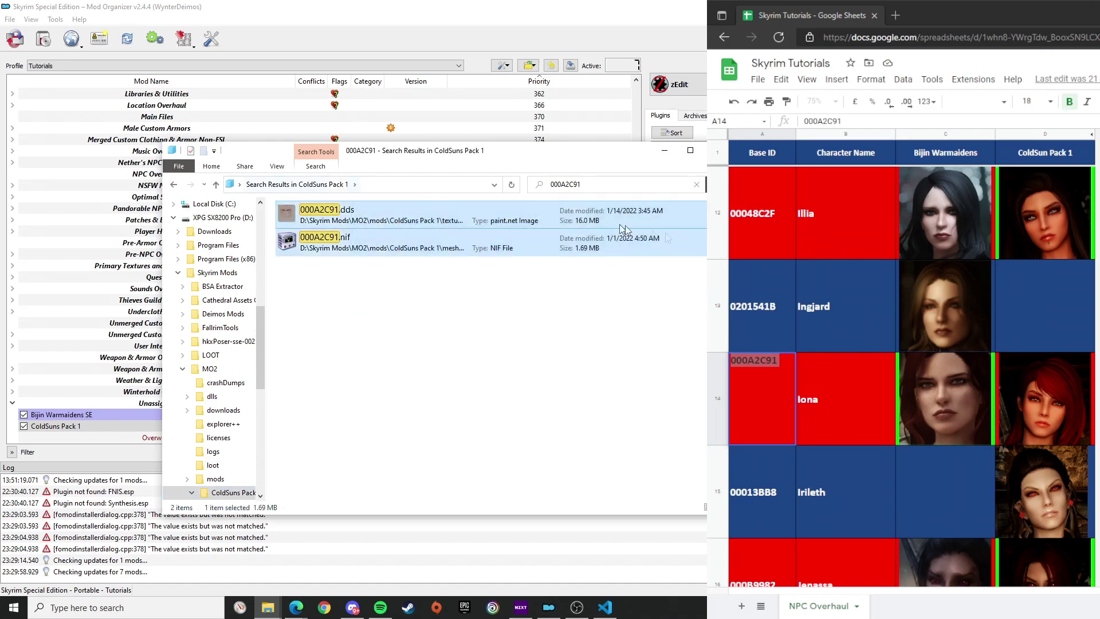
Copy Jordis's base ID 000A2C8F from the spreadsheet.
click(979, 452)
scroll(968, 452, down, 5)
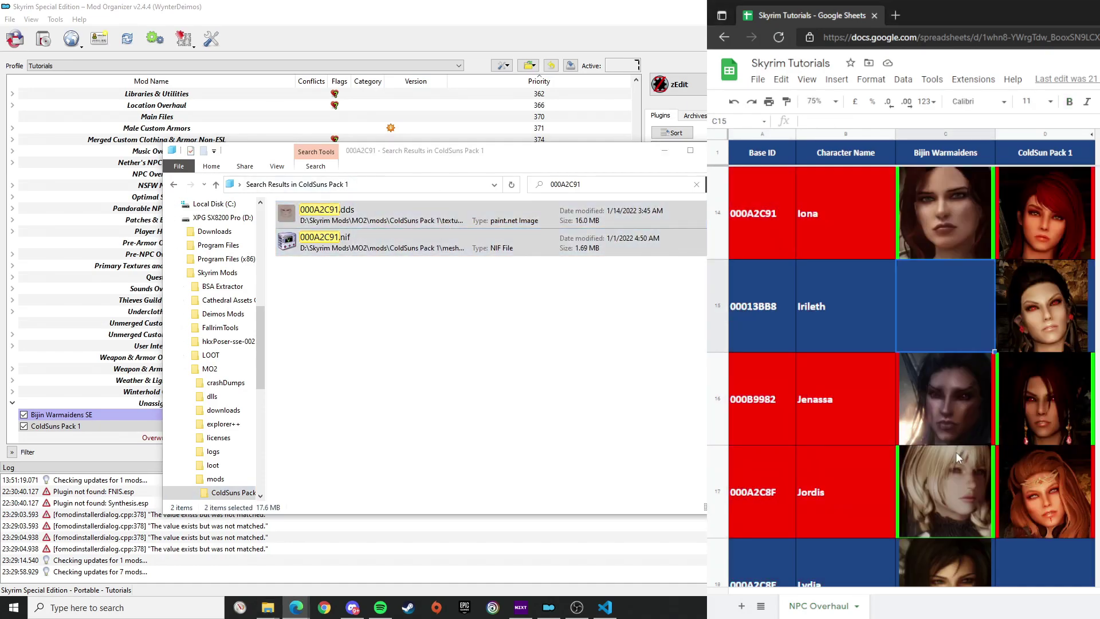
double_click(762, 398)
key(ctrl+c)
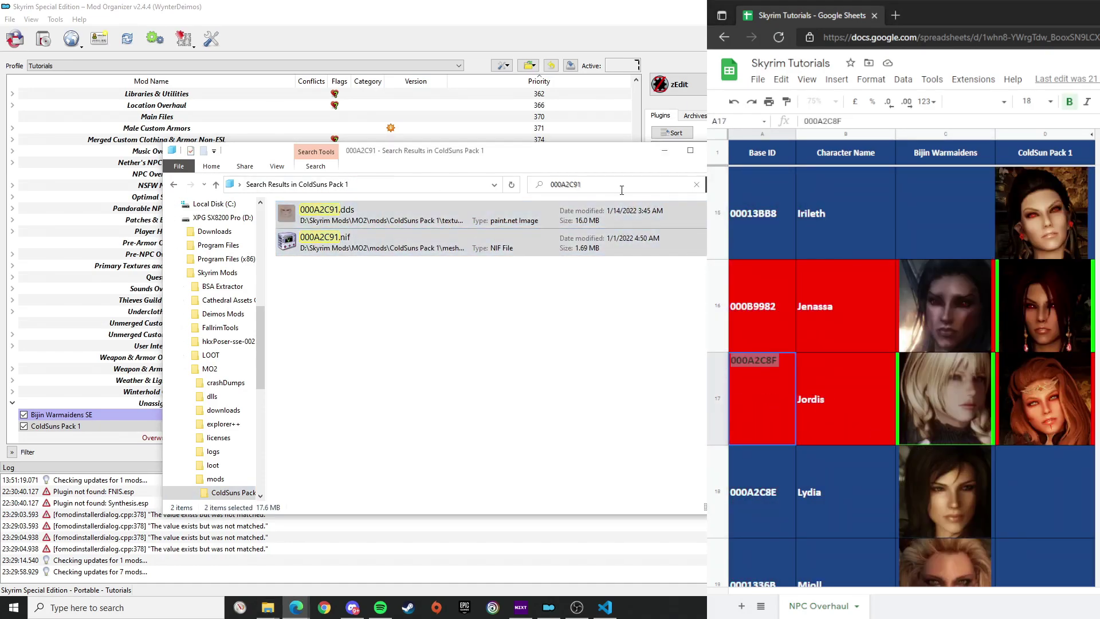